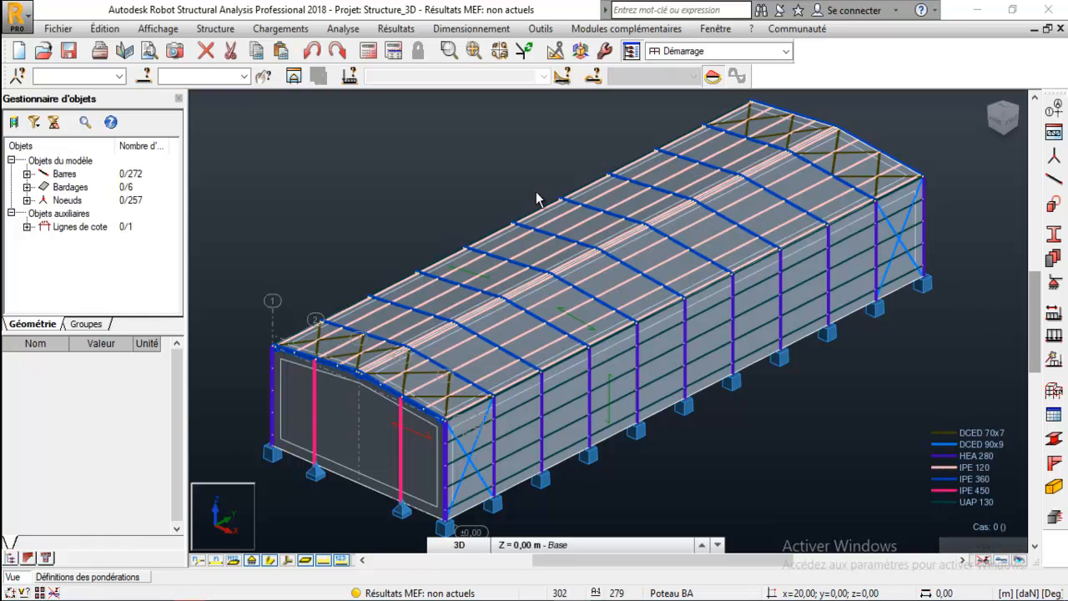
left_click(222, 32)
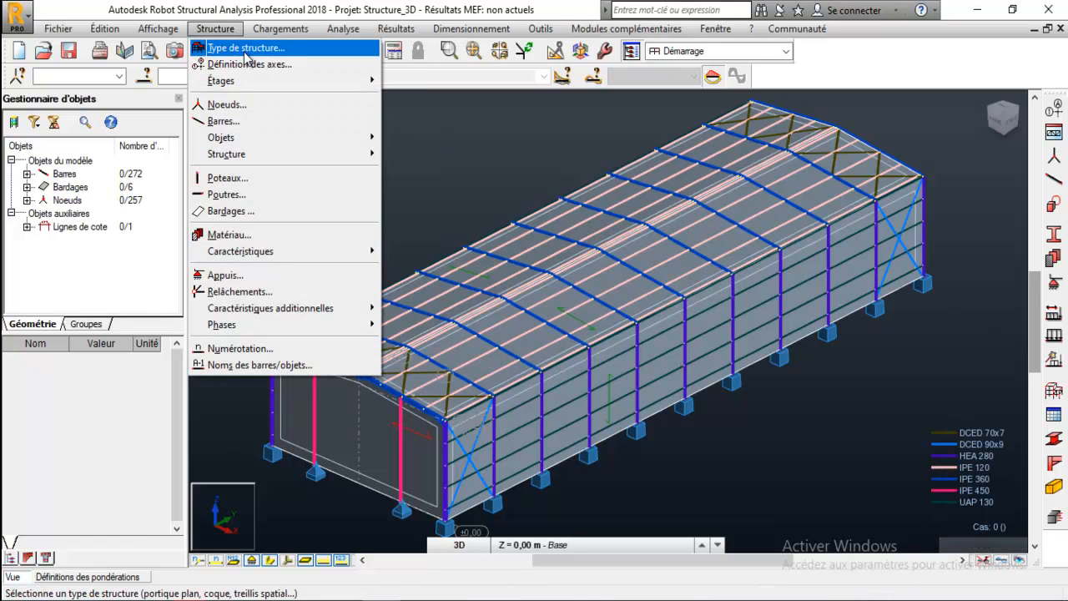
left_click(247, 51)
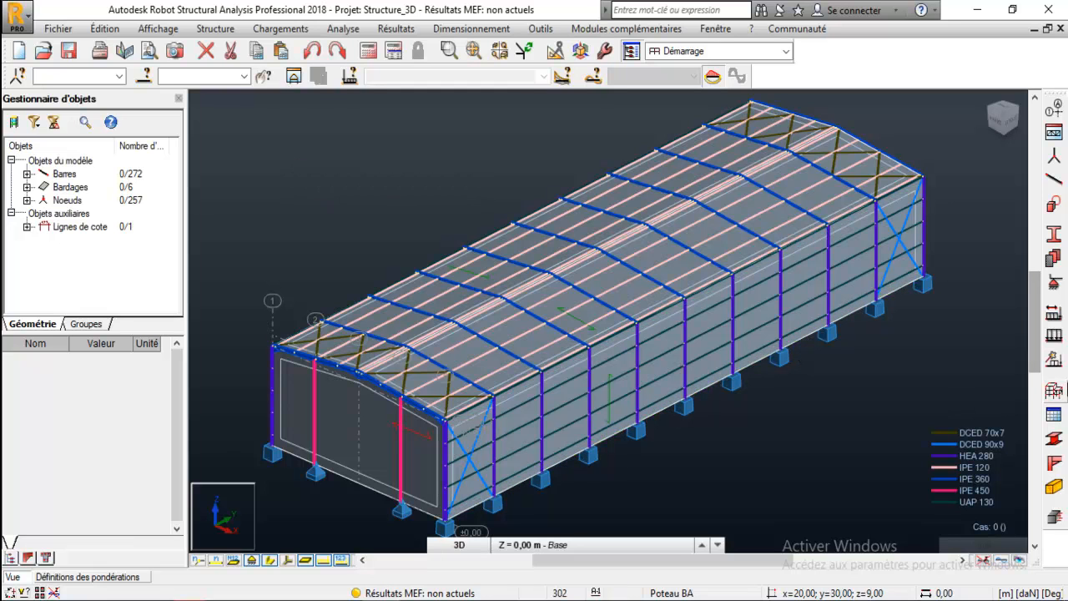
Open the 2D/3D snow and wind load generator (Neige et vent 2D/3D) and move its window clear of the model
left_click(1054, 361)
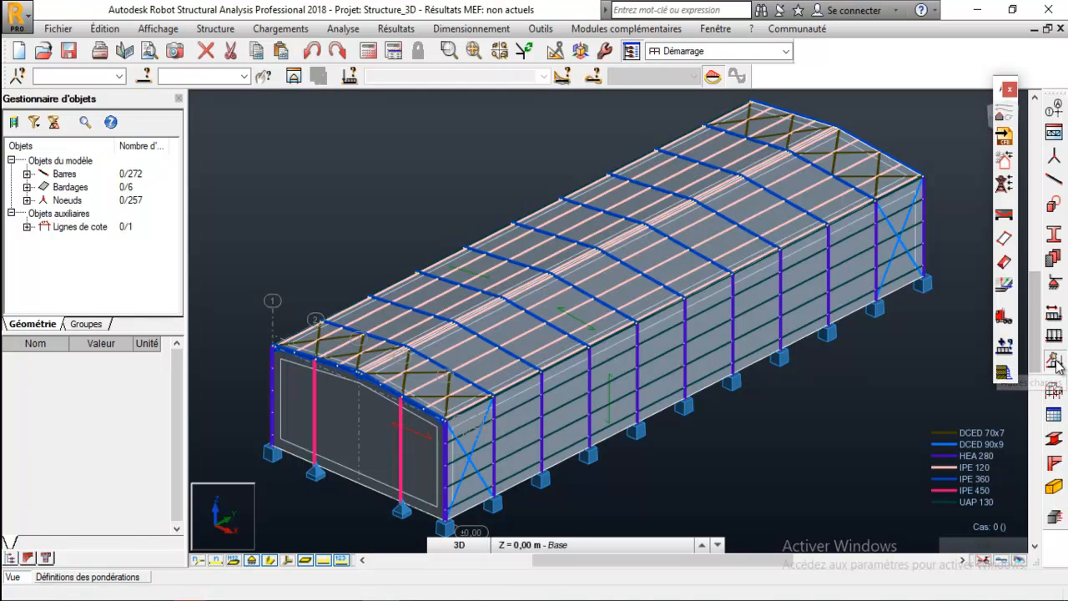
left_click(1006, 166)
left_click_drag(850, 106, 170, 132)
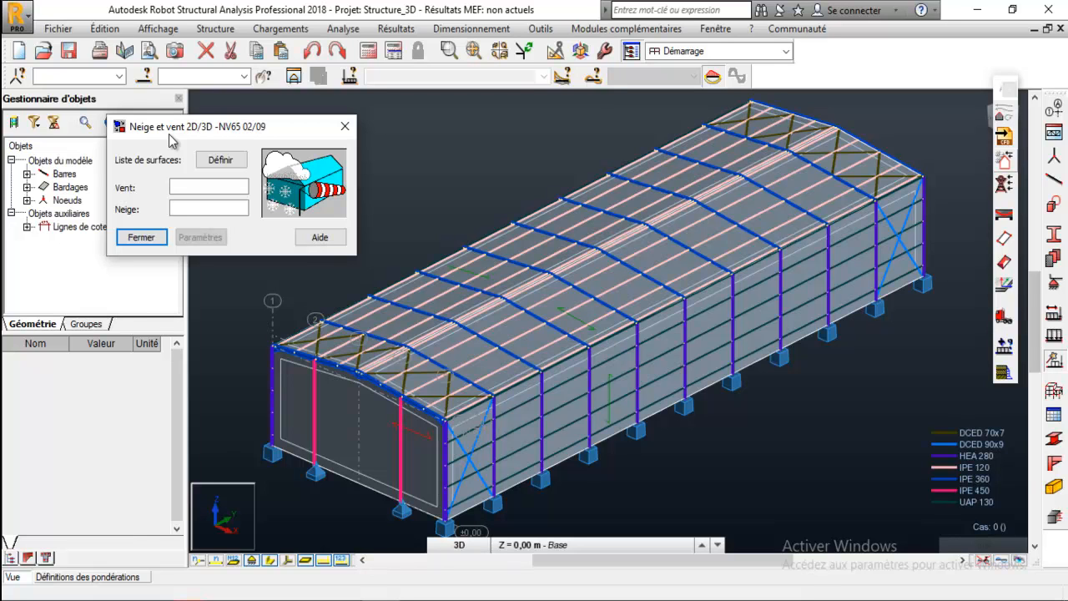
left_click_drag(184, 127, 162, 121)
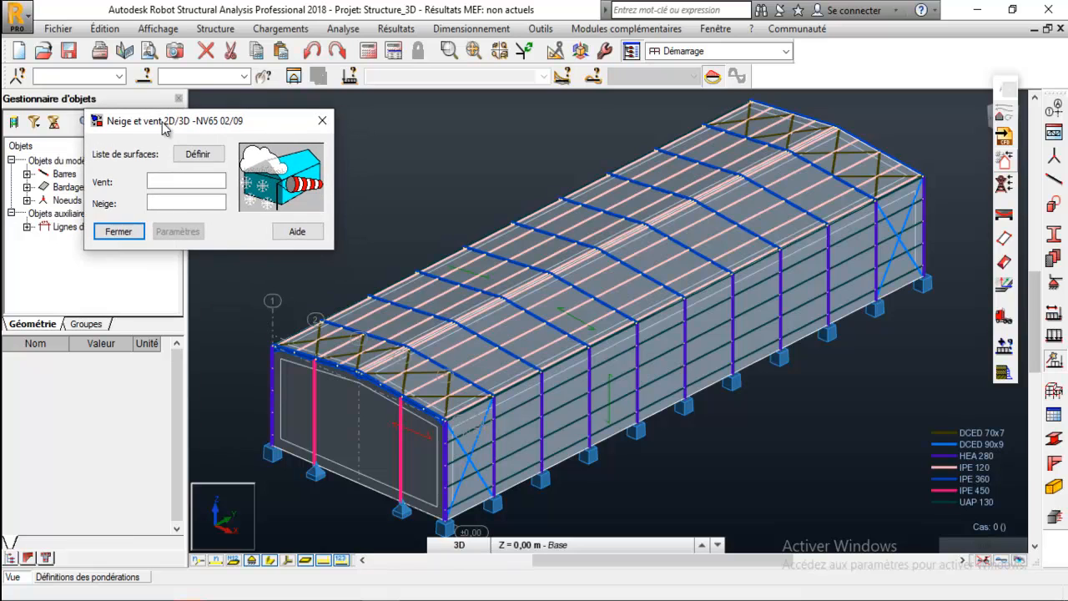
Assign all the building's cladding surfaces, 273A278, as wind surfaces by selecting the whole structure
left_click(182, 182)
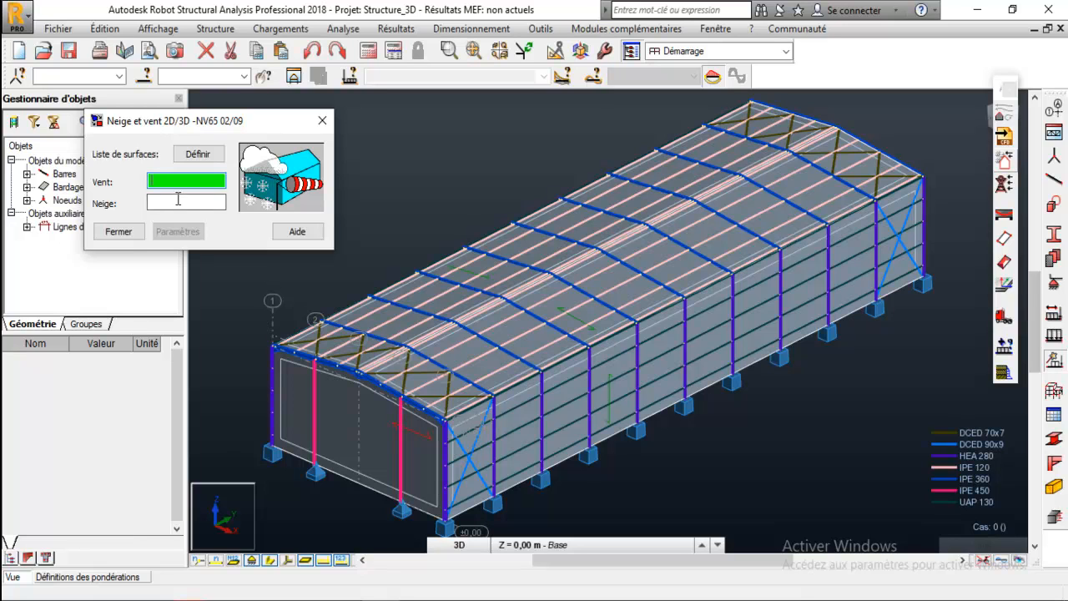
left_click(178, 201)
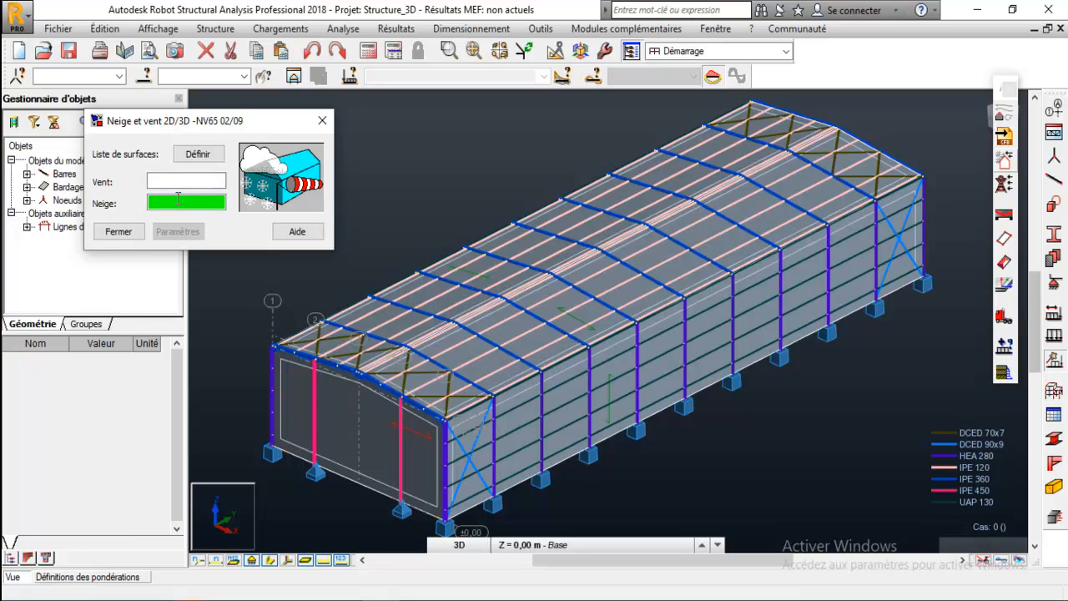
left_click(184, 181)
scroll(599, 265, "down", 3)
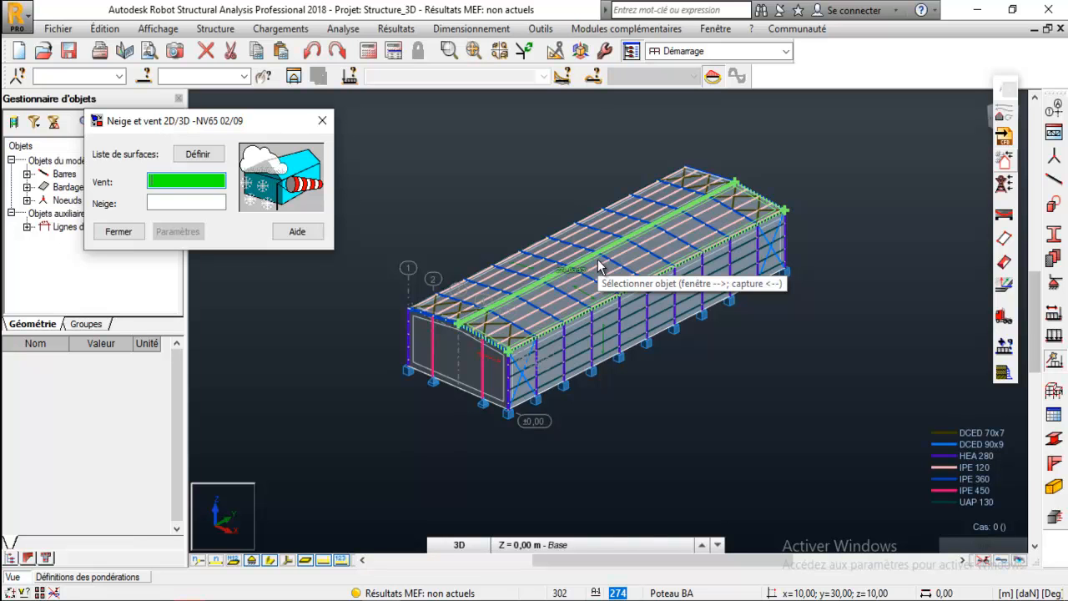
left_click_drag(368, 124, 838, 436)
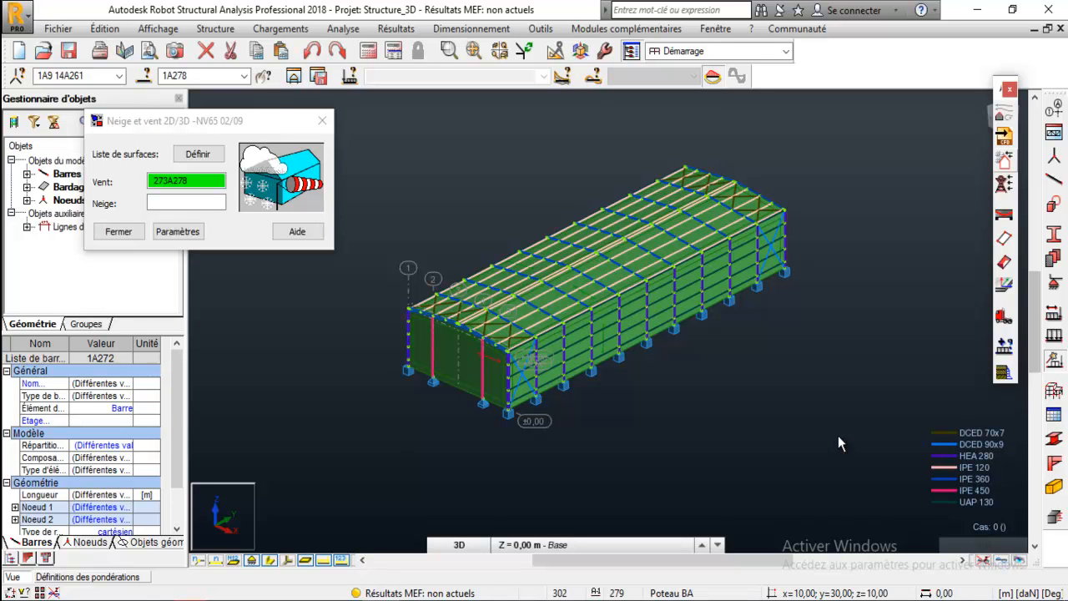
Assign the two roof slopes, surfaces 274 and 277, as snow surfaces
left_click(207, 201)
scroll(486, 302, "up", 2)
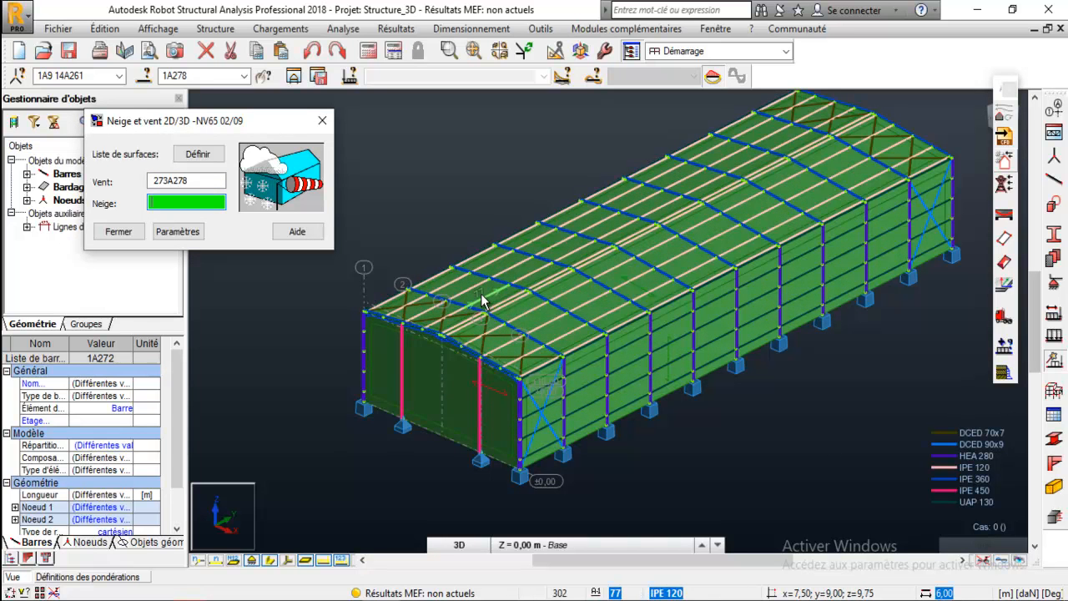
left_click(483, 297)
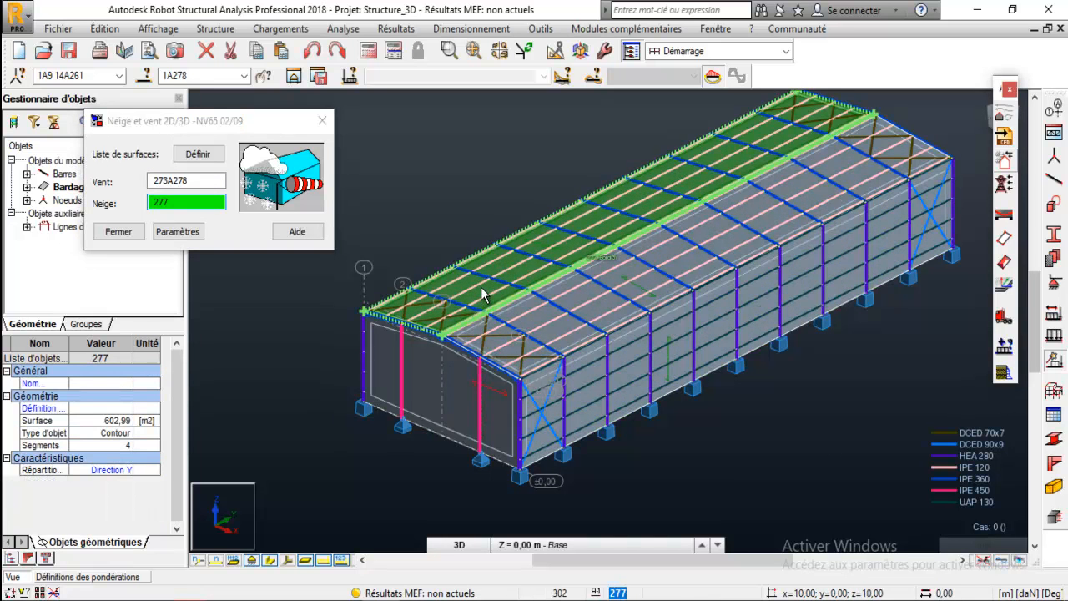
left_click(538, 323, "ctrl")
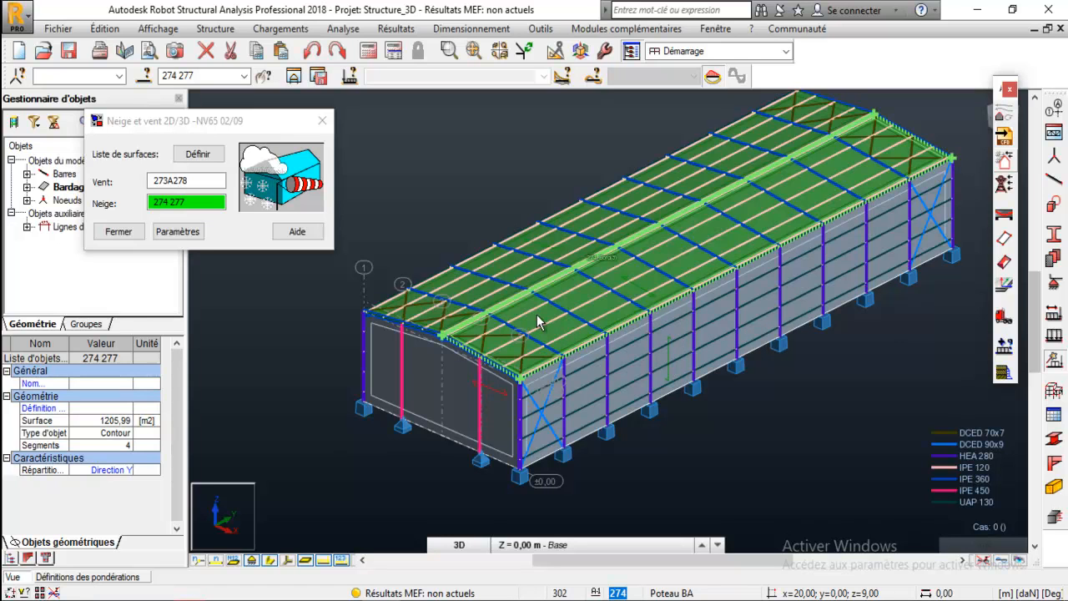
Open the NV65 parameters and set the canton to Région: vent 2 - Neige A1
left_click(189, 233)
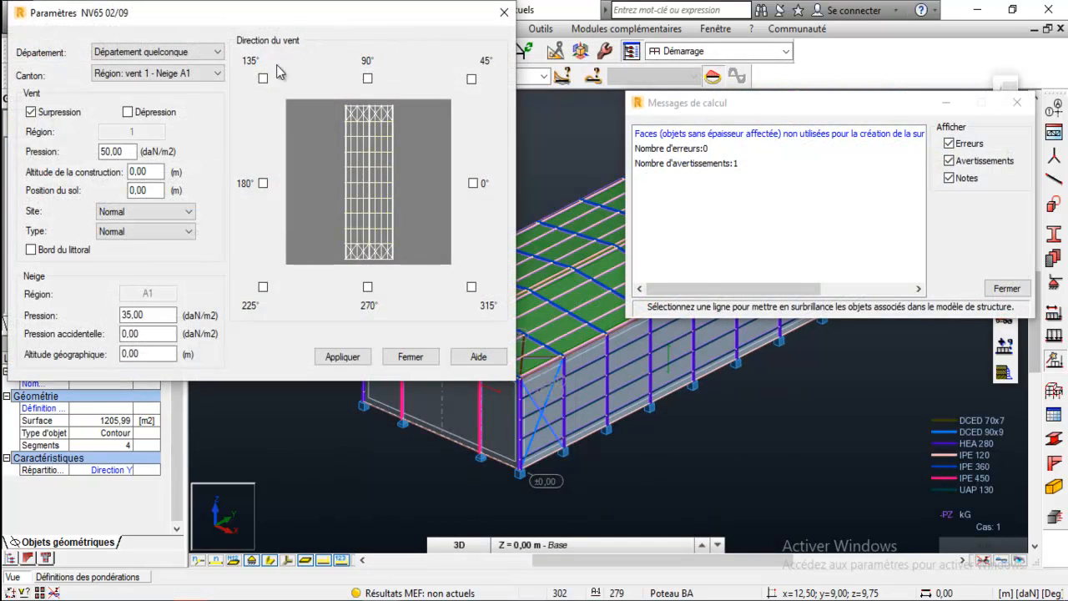
left_click_drag(287, 20, 462, 72)
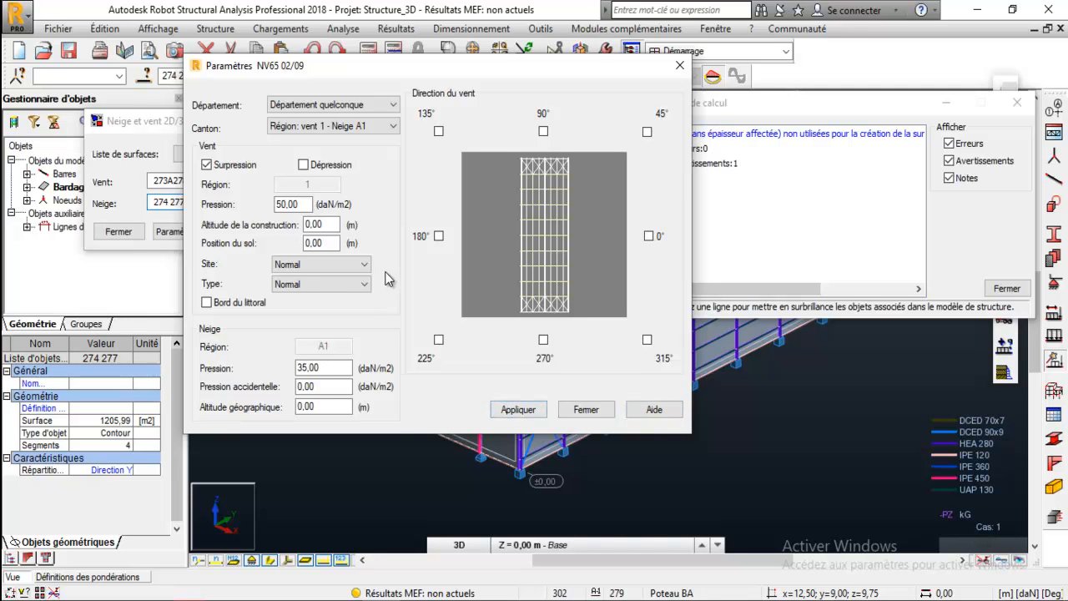
left_click(327, 129)
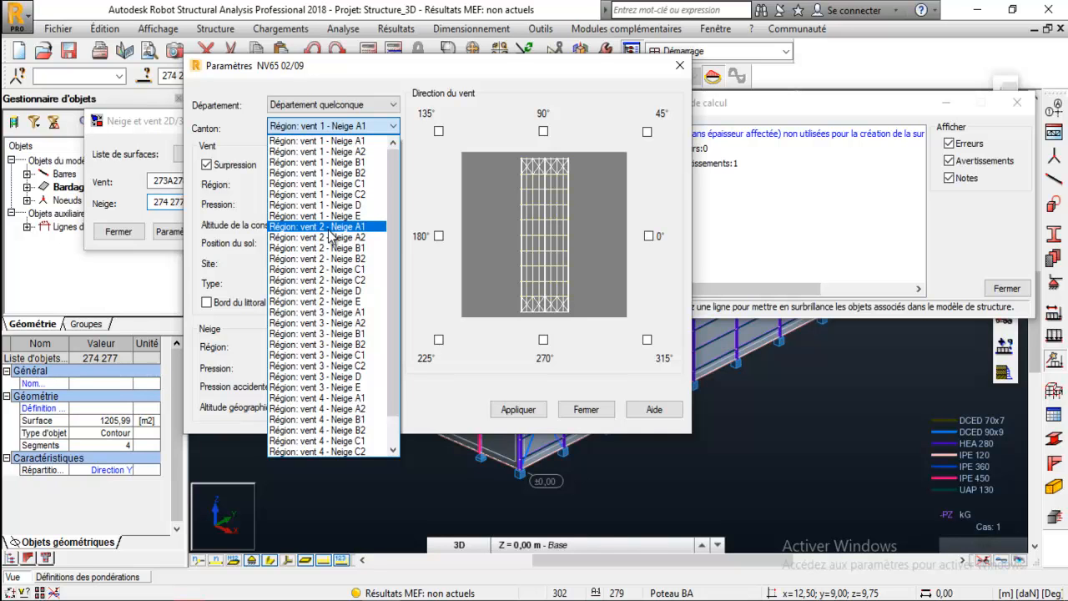
left_click(327, 229)
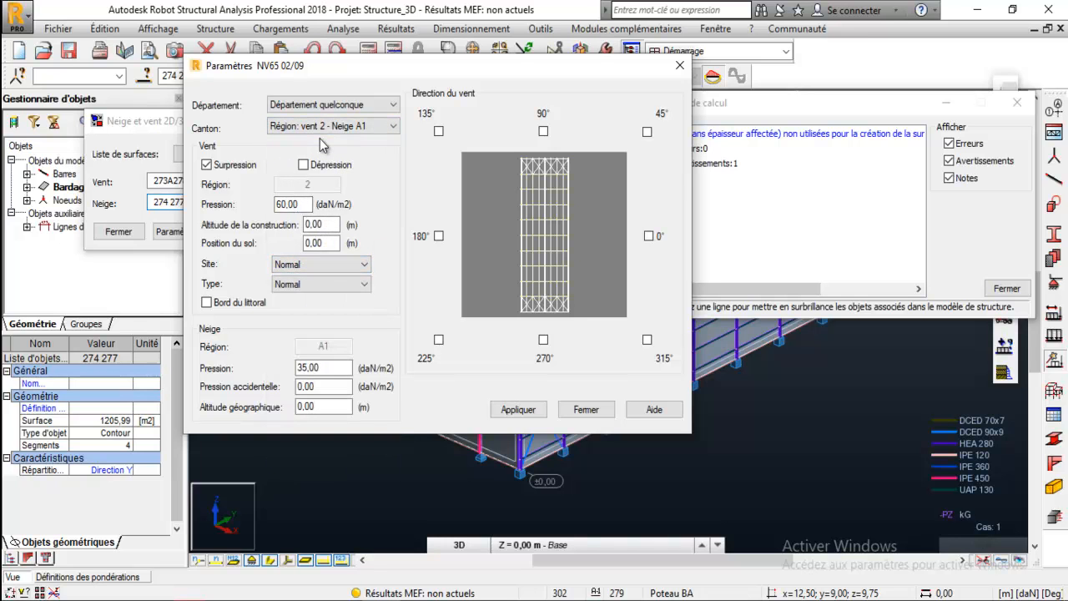
Enable Dépression, try the canton Région: vent 1 - Neige D, and switch back to Région: vent 2 - Neige A1
left_click(304, 165)
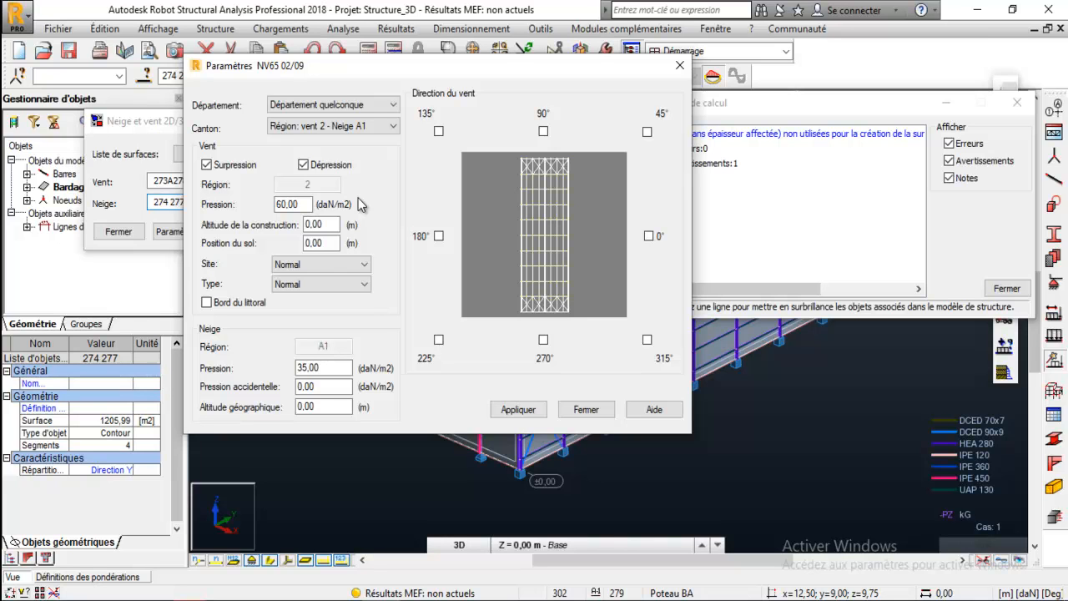
left_click_drag(298, 206, 270, 206)
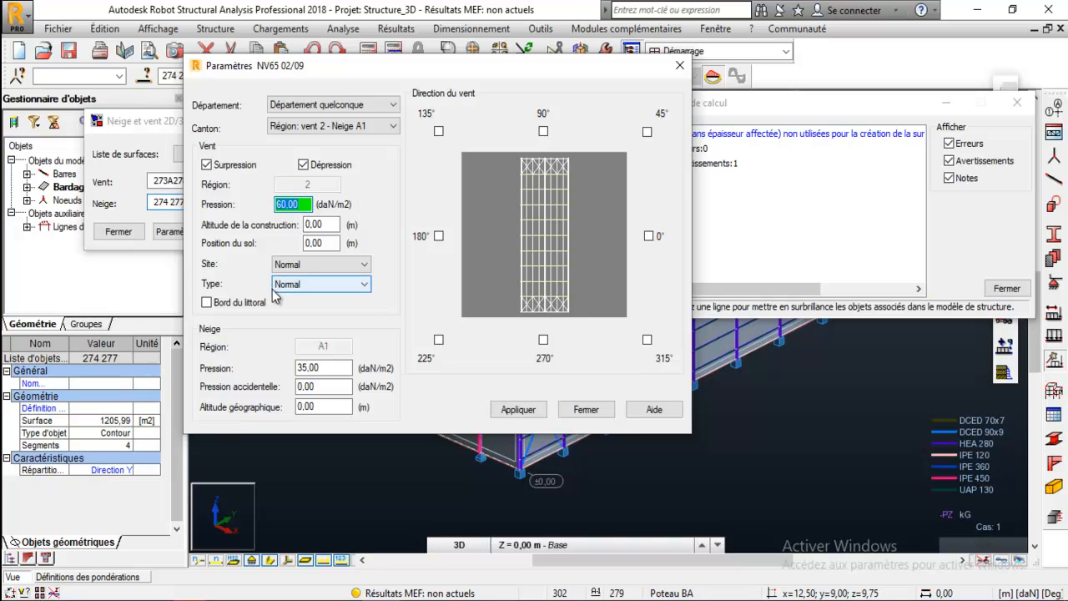
left_click(325, 127)
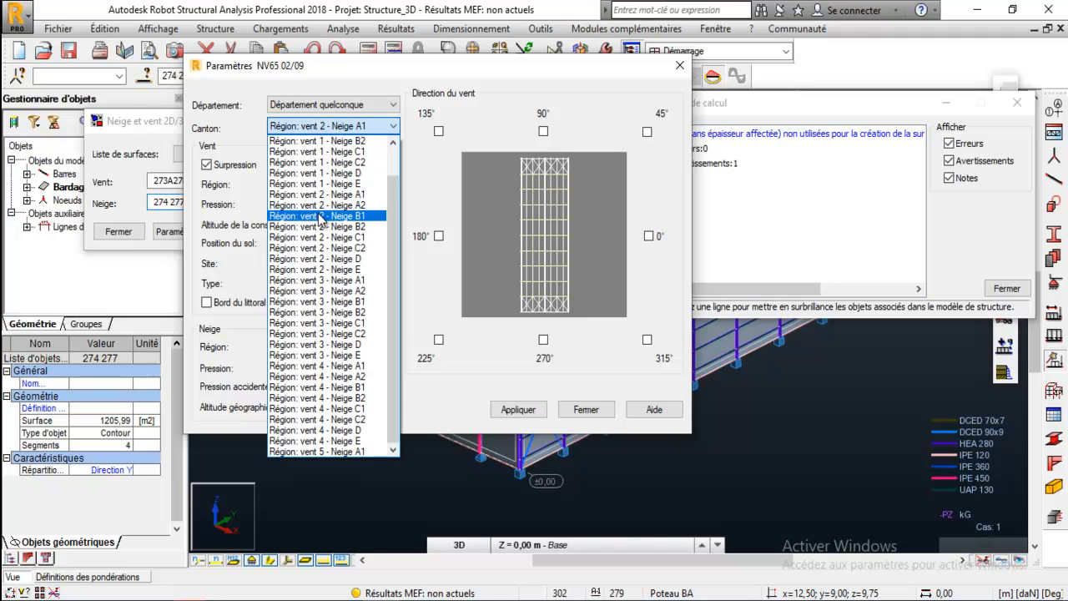
left_click(321, 173)
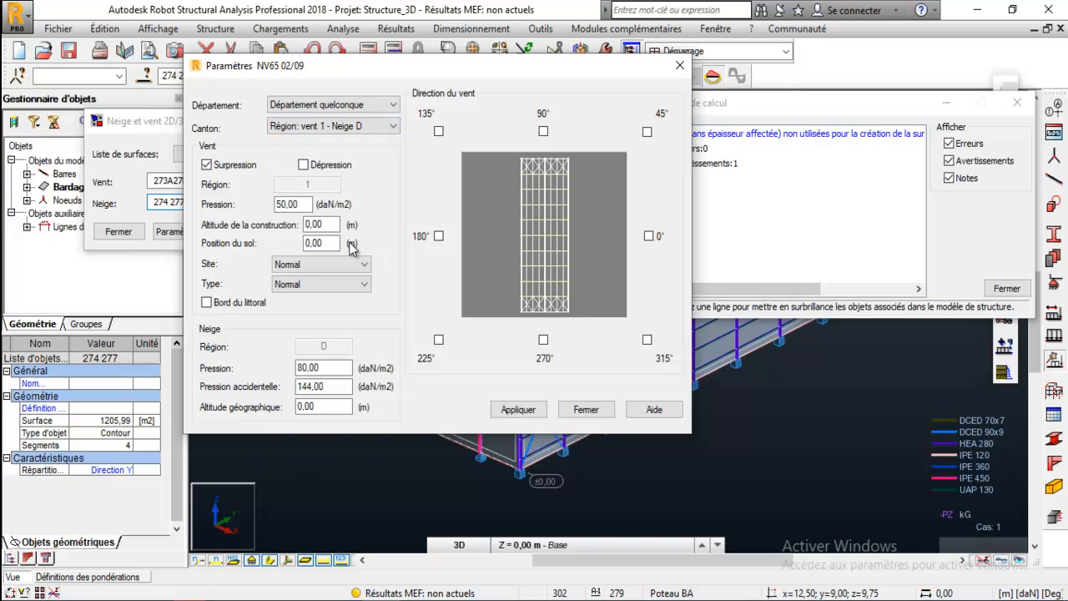
left_click(310, 127)
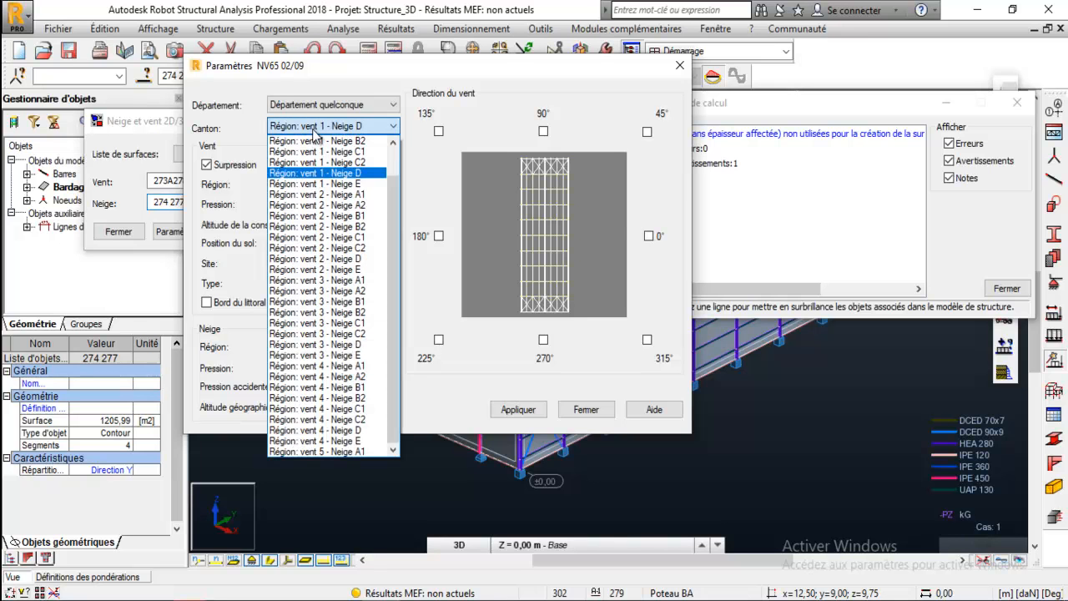
left_click(317, 194)
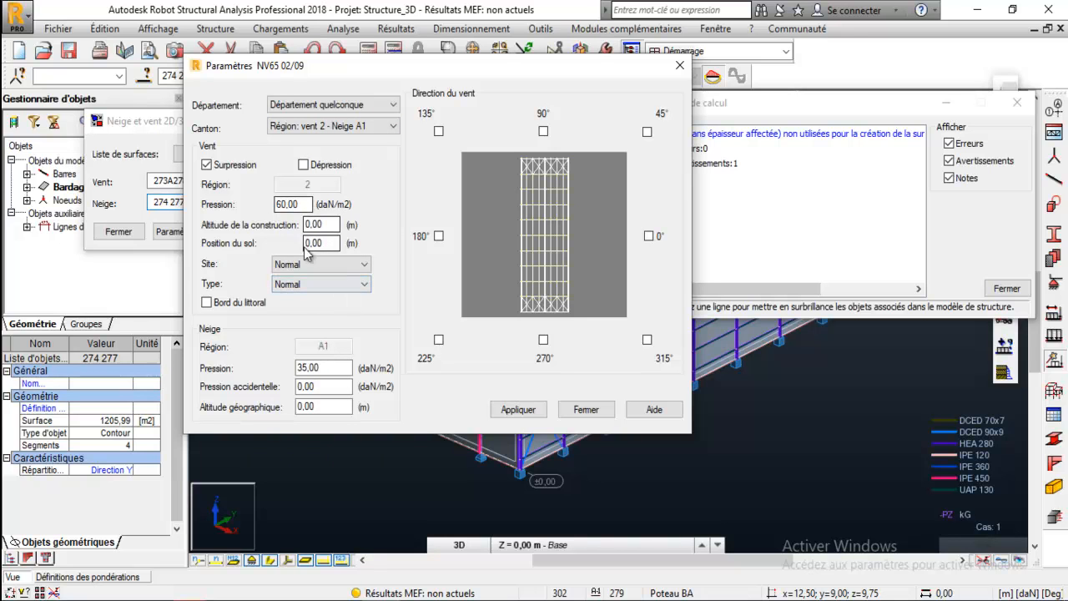
Set the construction altitude to 10 m and leave the ground position at its default
left_click(326, 226)
type("10")
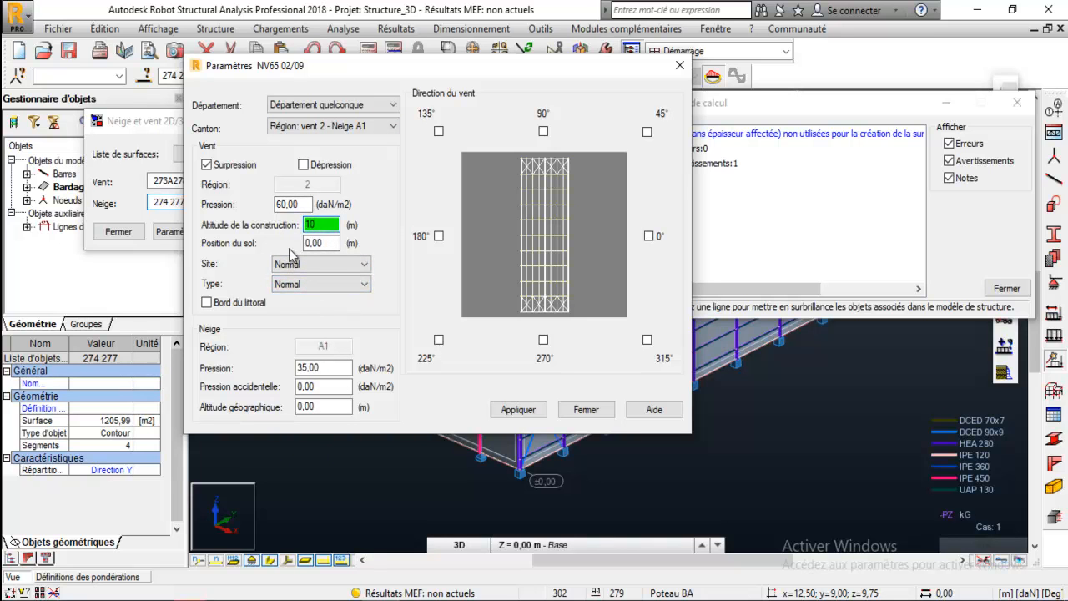
left_click(324, 242)
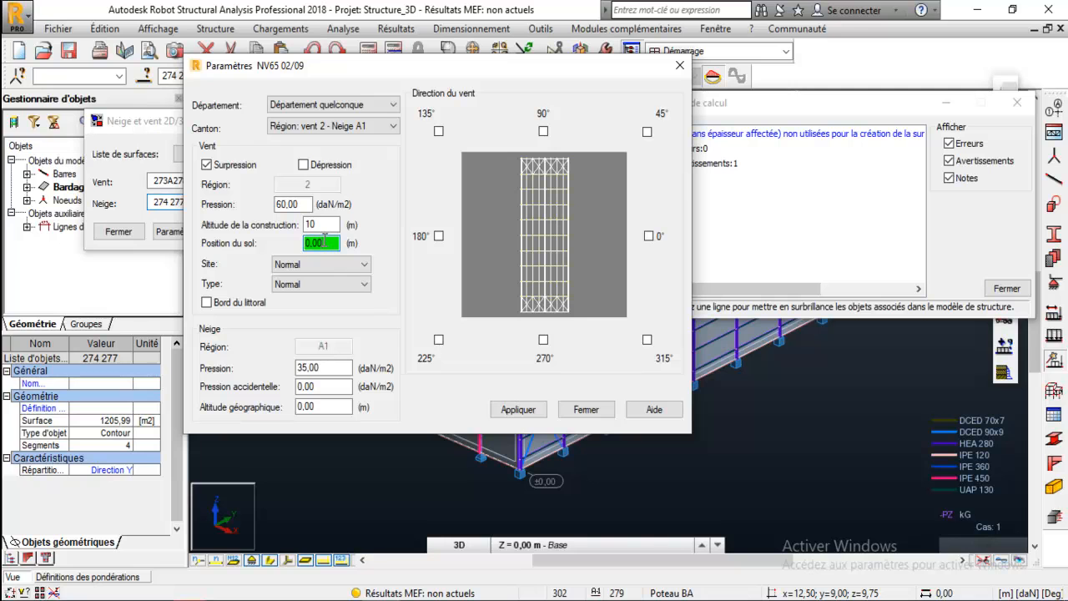
key("Tab")
key("shift+Tab")
Set the wind site to Exposé, keeping the type Normal and the default snow pressure
left_click(302, 265)
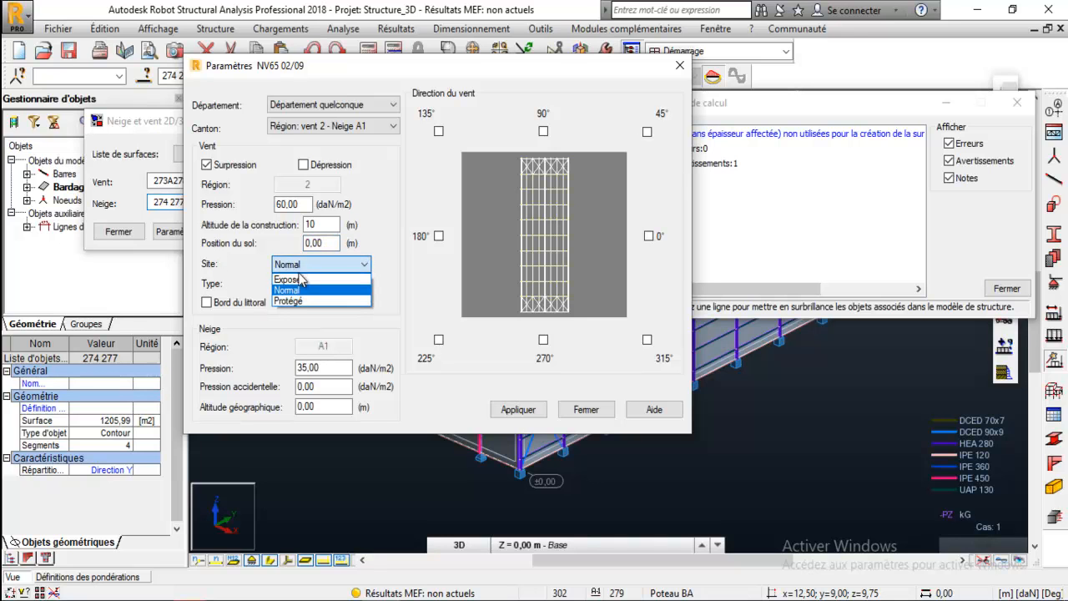
left_click(306, 279)
left_click(325, 287)
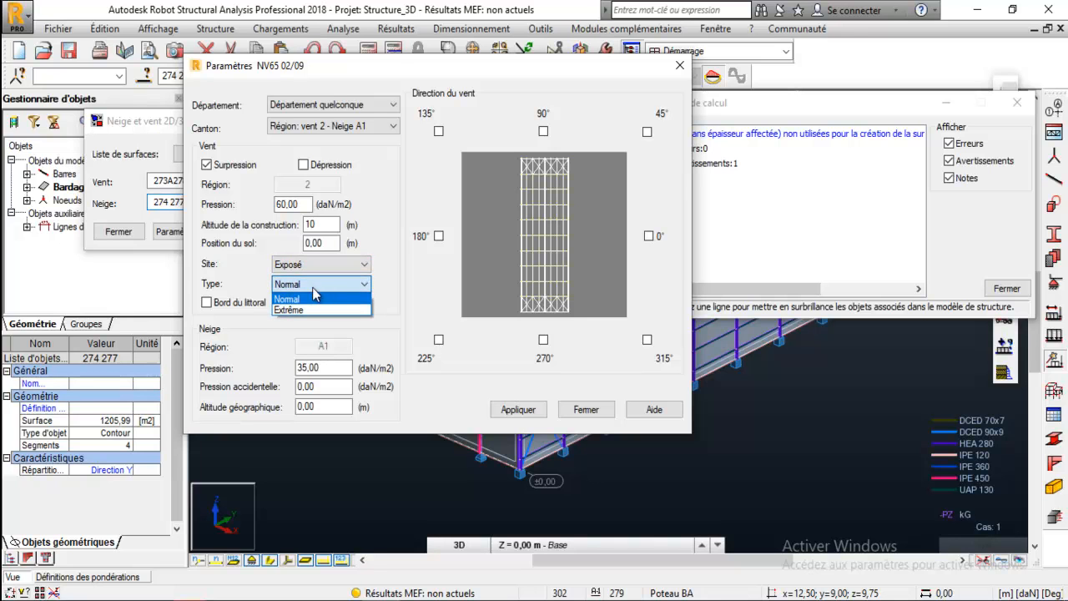
left_click(366, 320)
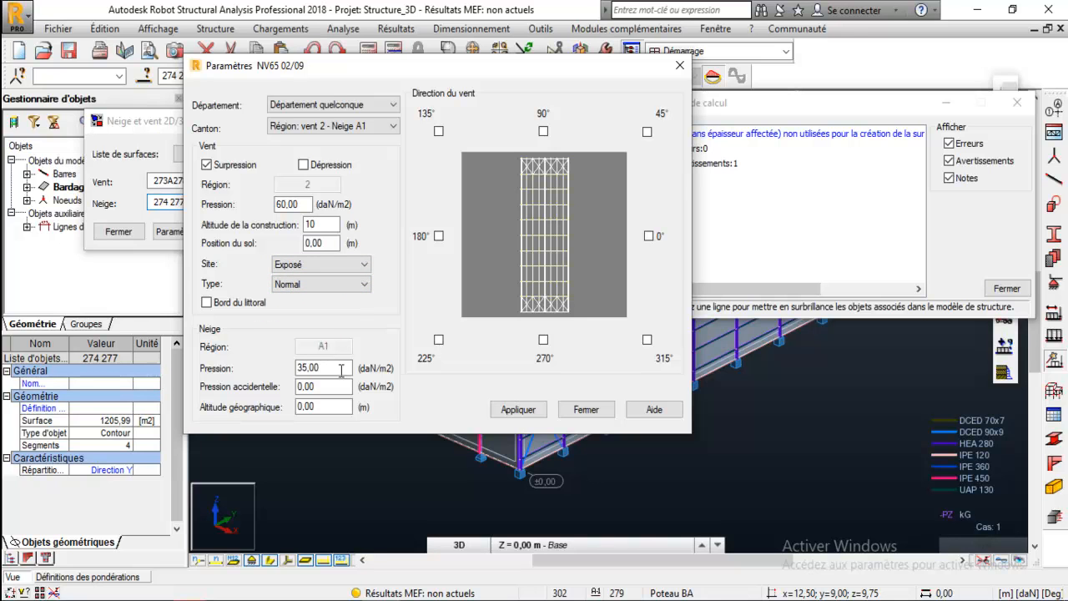
left_click_drag(348, 368, 288, 372)
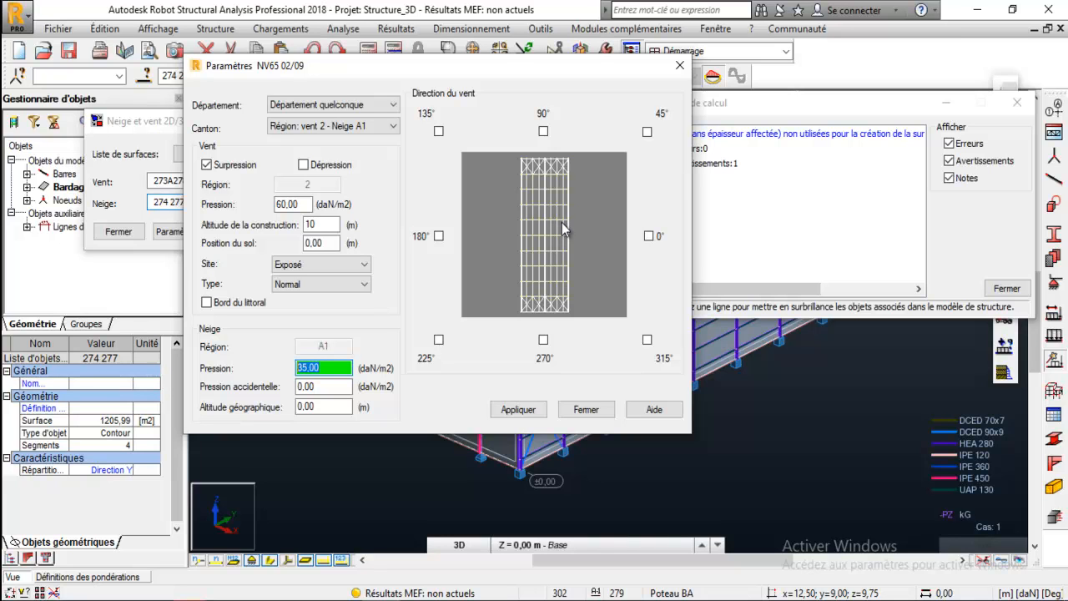
Enable the 0°, 90°, 180° and 270° wind directions, apply the parameters, and check the list of computed load cases
left_click(543, 131)
left_click(543, 340)
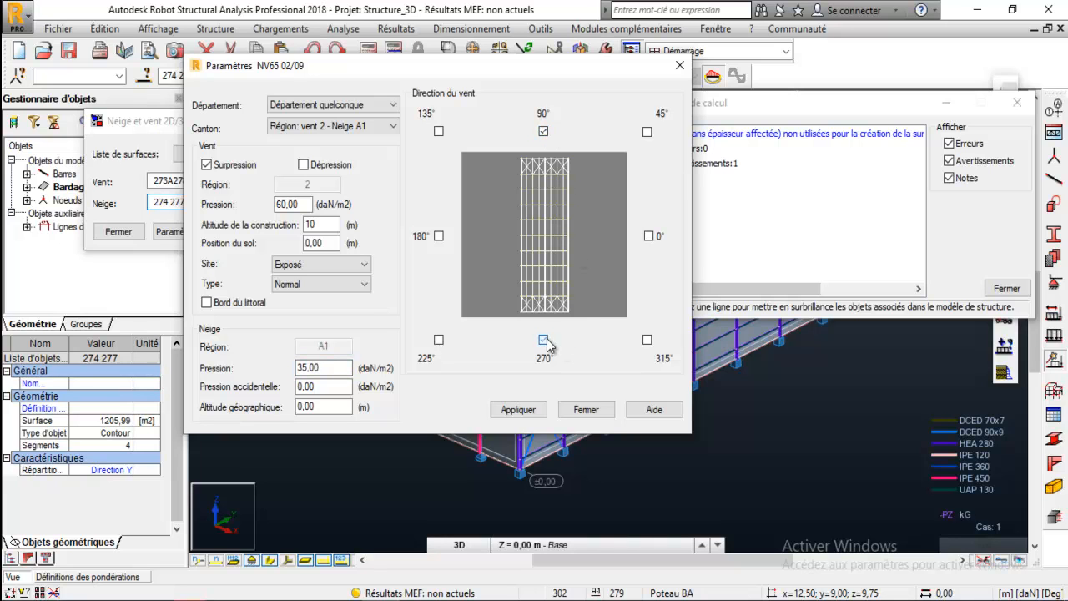
left_click(649, 237)
left_click(510, 410)
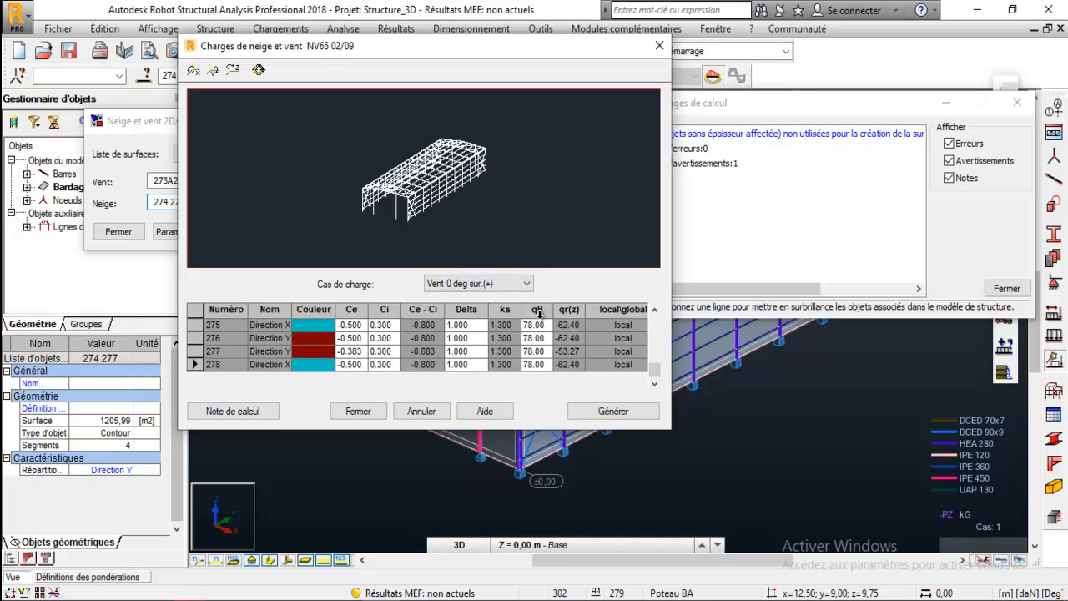
left_click(492, 284)
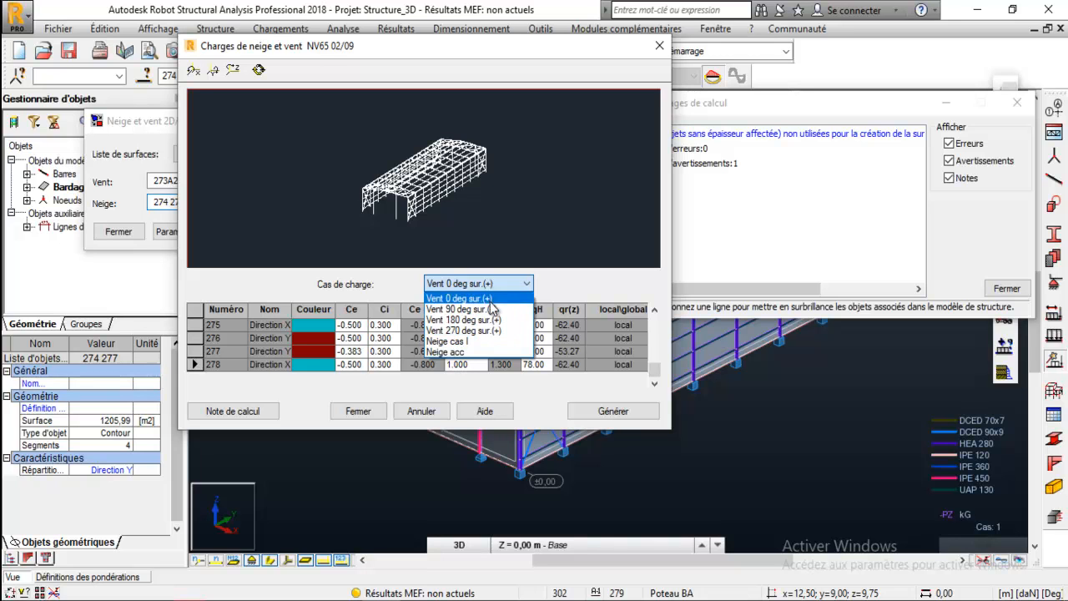
left_click(589, 290)
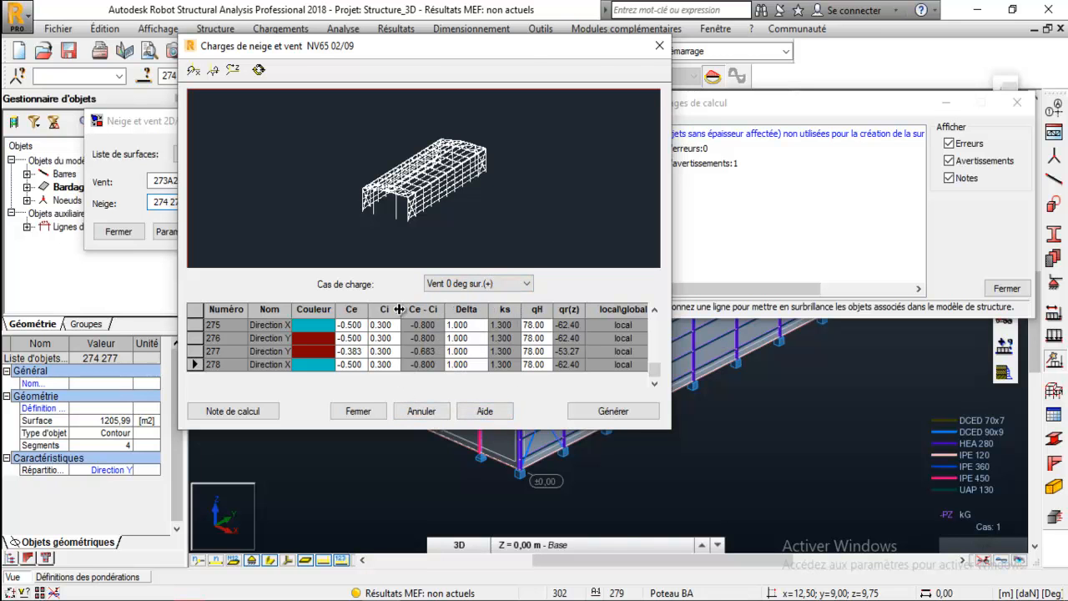
Reopen the NV65 parameters and set canton Région: vent 2 - Neige A1, Dépression enabled, site Exposé and type Normal
left_click(157, 227)
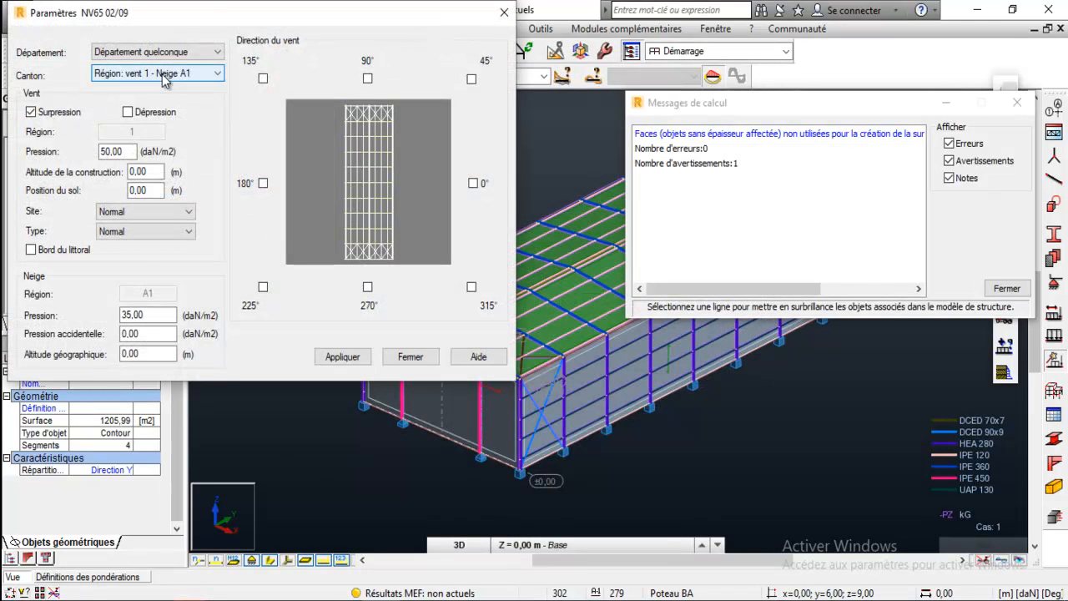
left_click(163, 75)
left_click(157, 174)
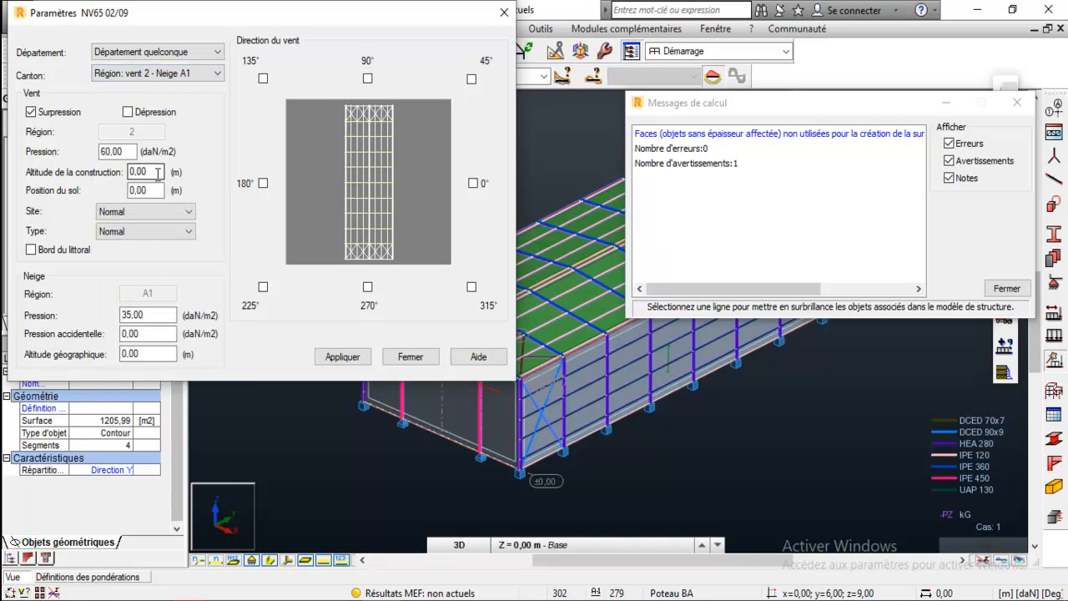
left_click(129, 113)
left_click(122, 213)
left_click(125, 235)
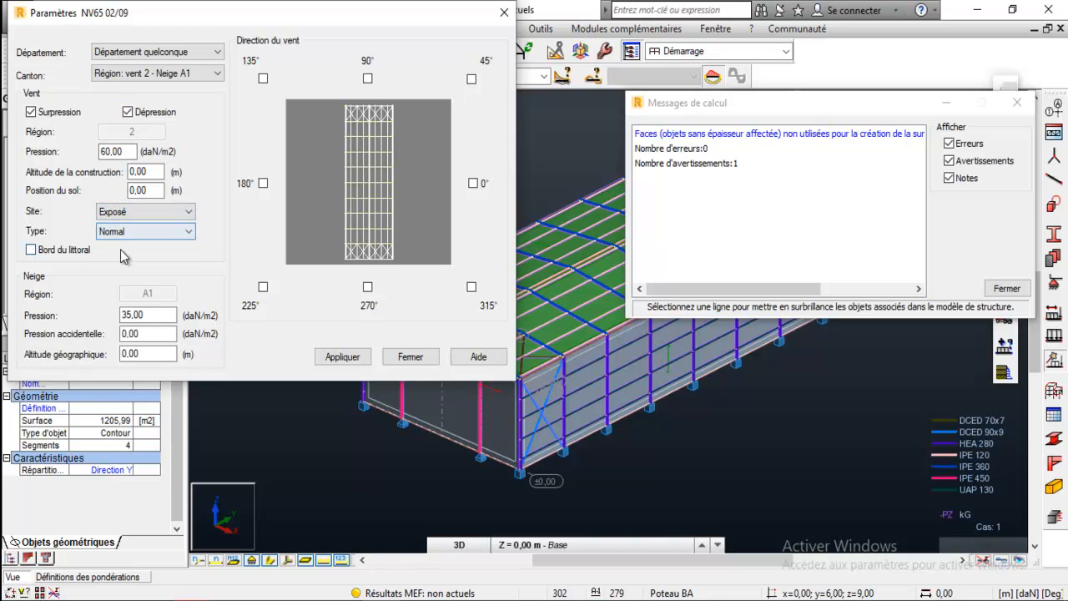
Enable the 0°, 90°, 180° and 270° wind directions and change the canton to Région: vent 1 - Neige D
double_click(149, 316)
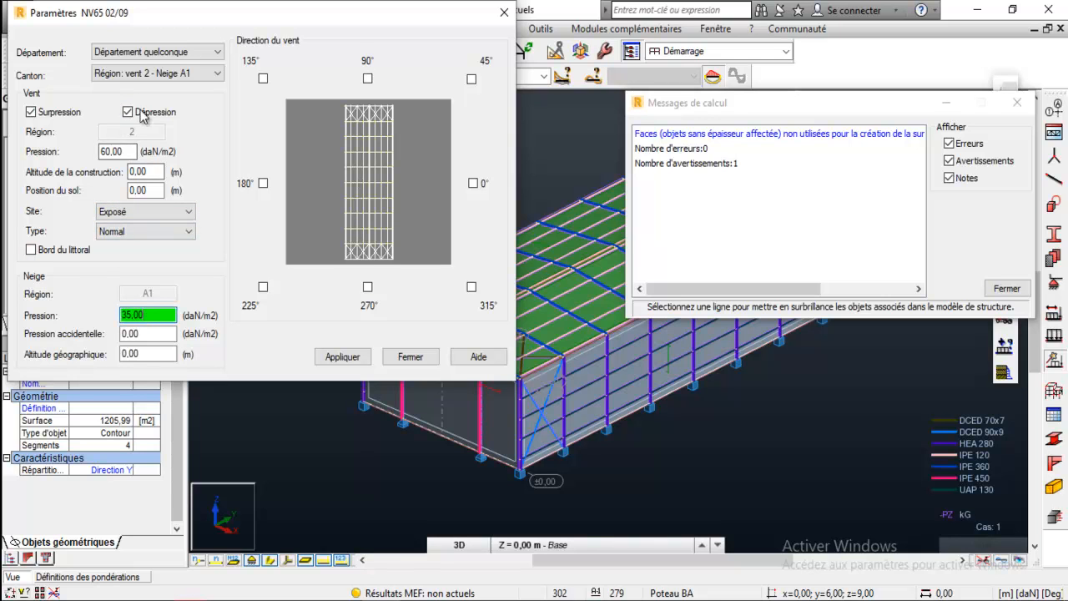
left_click(367, 78)
left_click(263, 184)
left_click(367, 287)
left_click(473, 182)
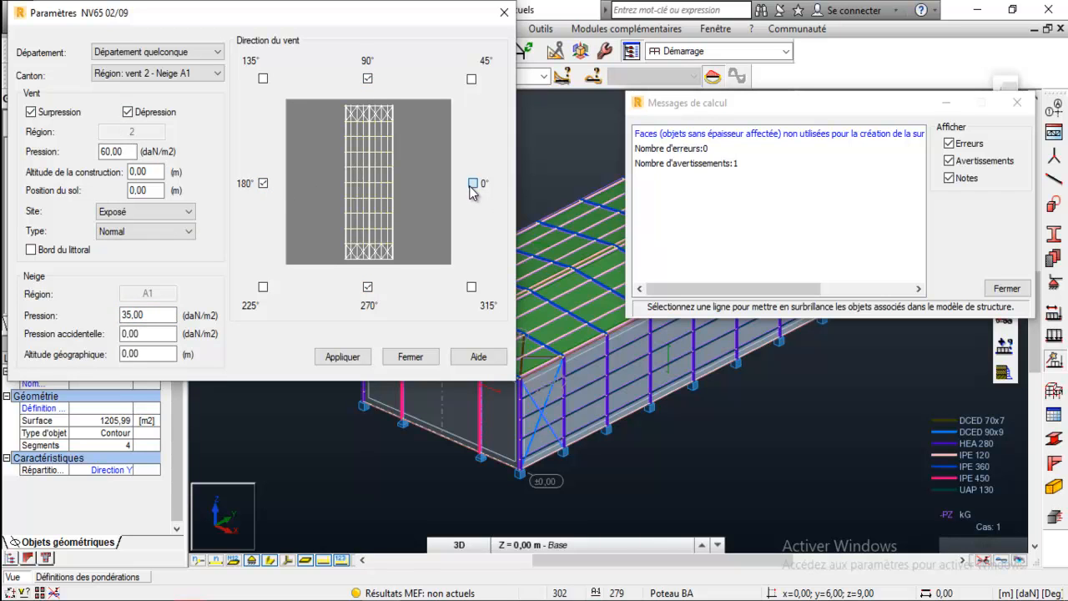
left_click(151, 75)
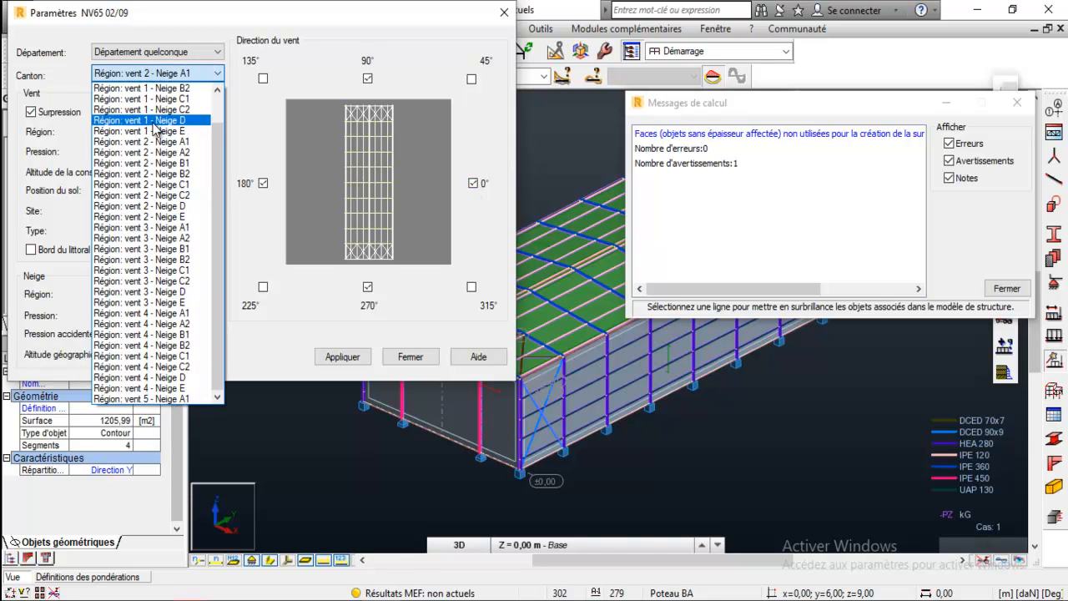
left_click(154, 122)
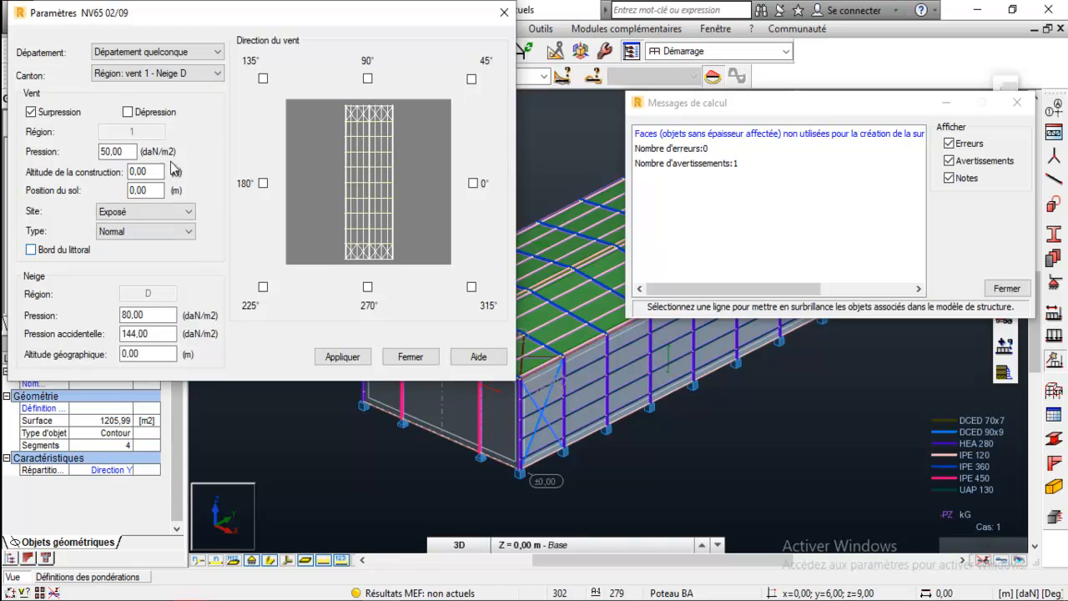
Set the canton to Région: vent 2 - Neige A1 and enable Dépression for the wind
left_click(157, 75)
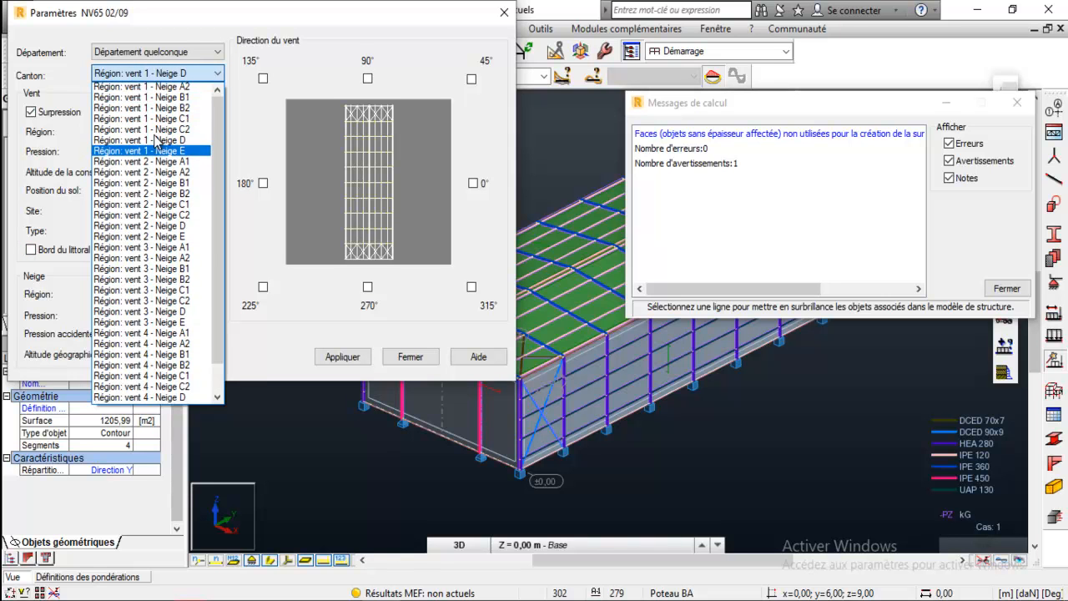
left_click(146, 154)
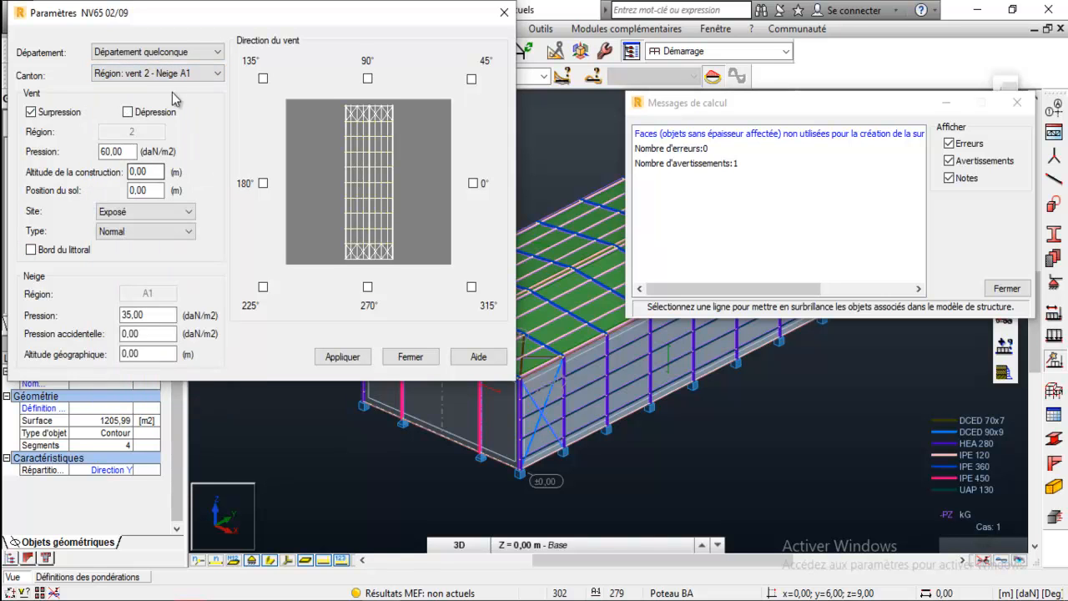
left_click(128, 112)
Set the construction altitude to 10 m, keeping the default ground position and snow pressure
left_click(129, 152)
left_click_drag(150, 171, 105, 172)
type("10")
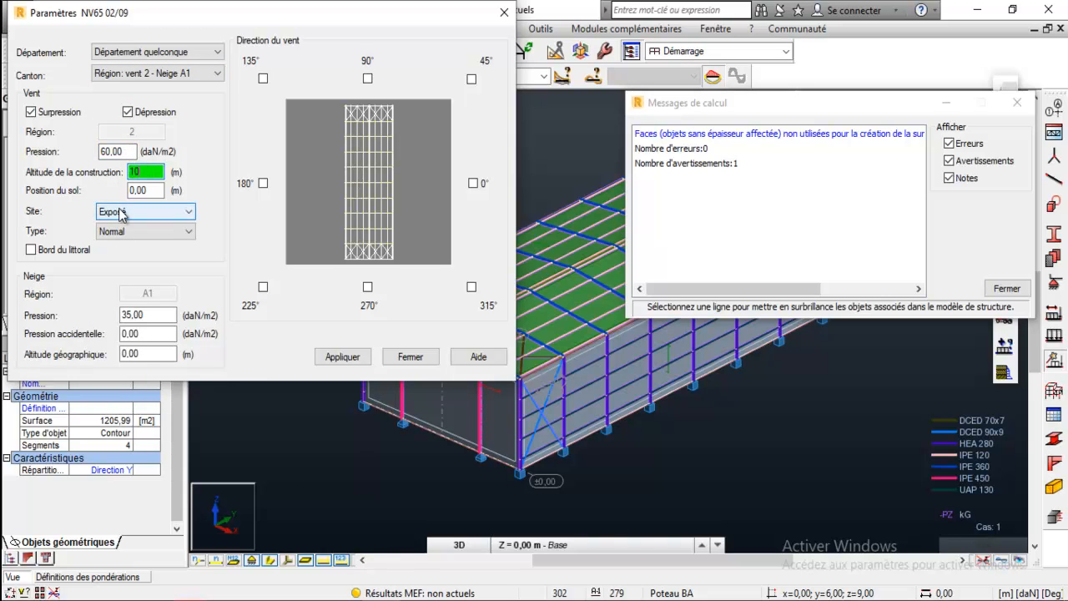
key("Tab")
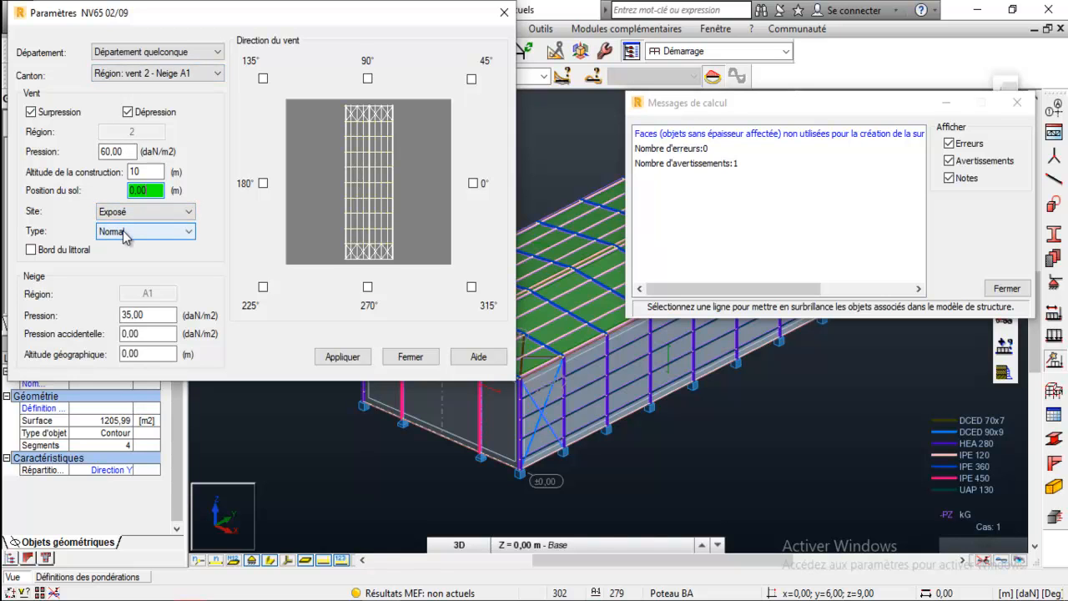
left_click(154, 315)
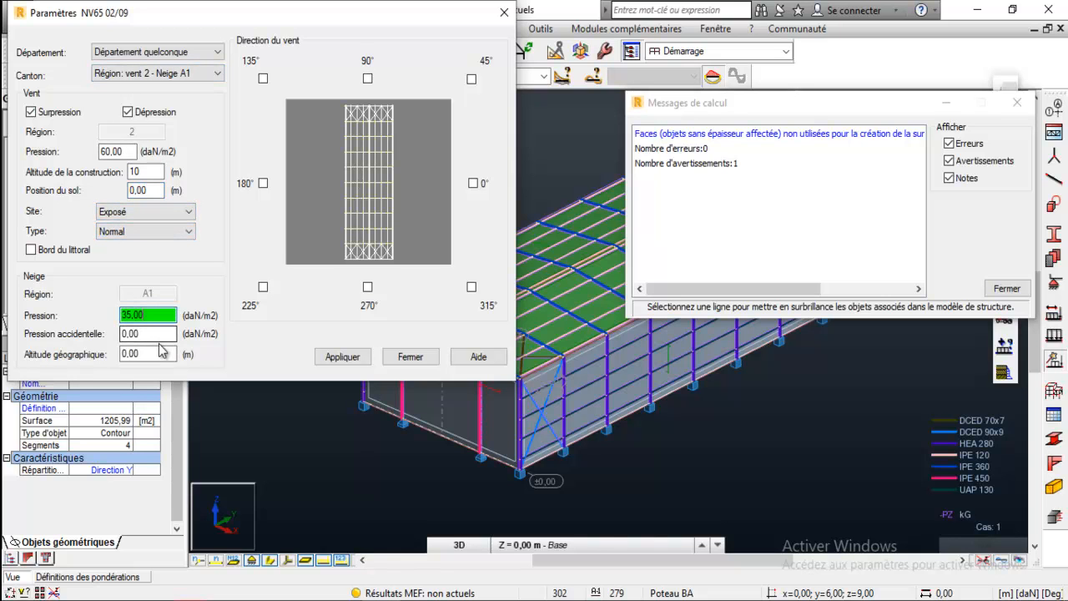
Enable the 0°, 90°, 180° and 270° wind directions and apply the NV65 parameters
left_click(264, 183)
left_click(473, 182)
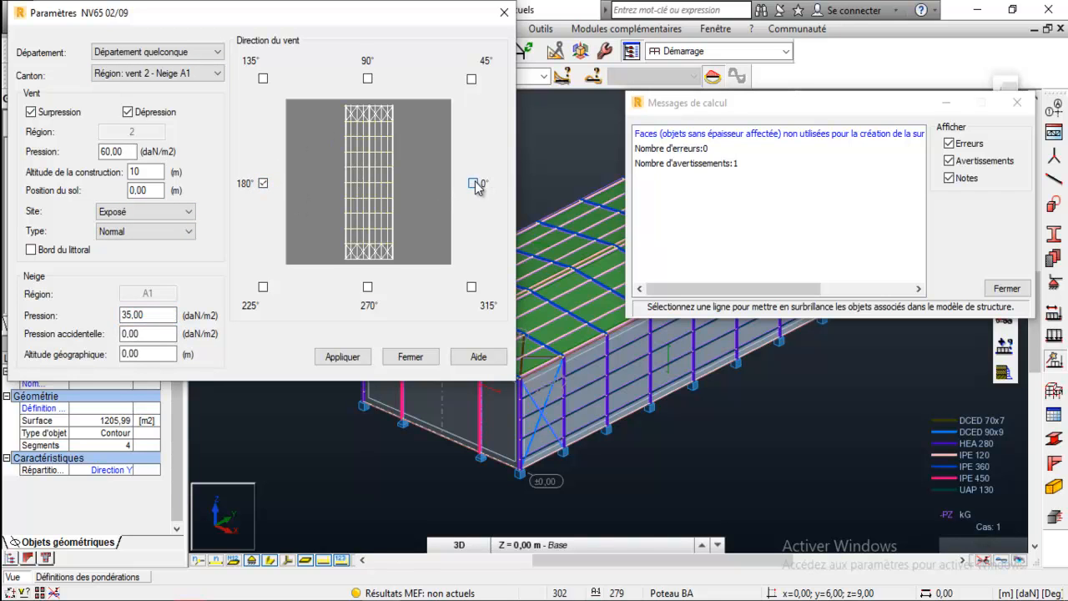
left_click(368, 79)
left_click(368, 287)
left_click(473, 182)
left_click(473, 183)
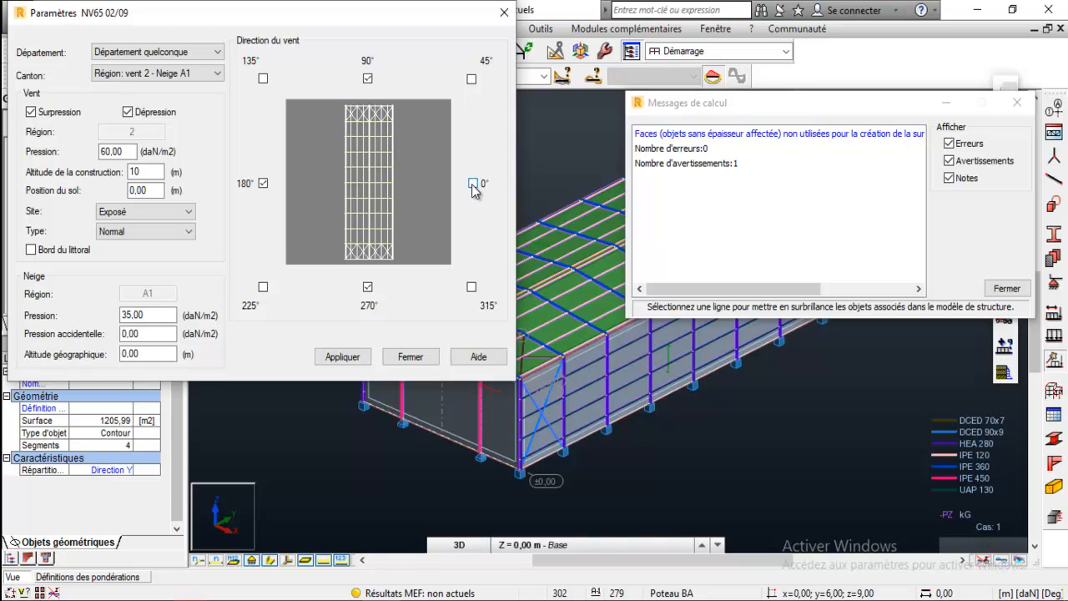
left_click(344, 357)
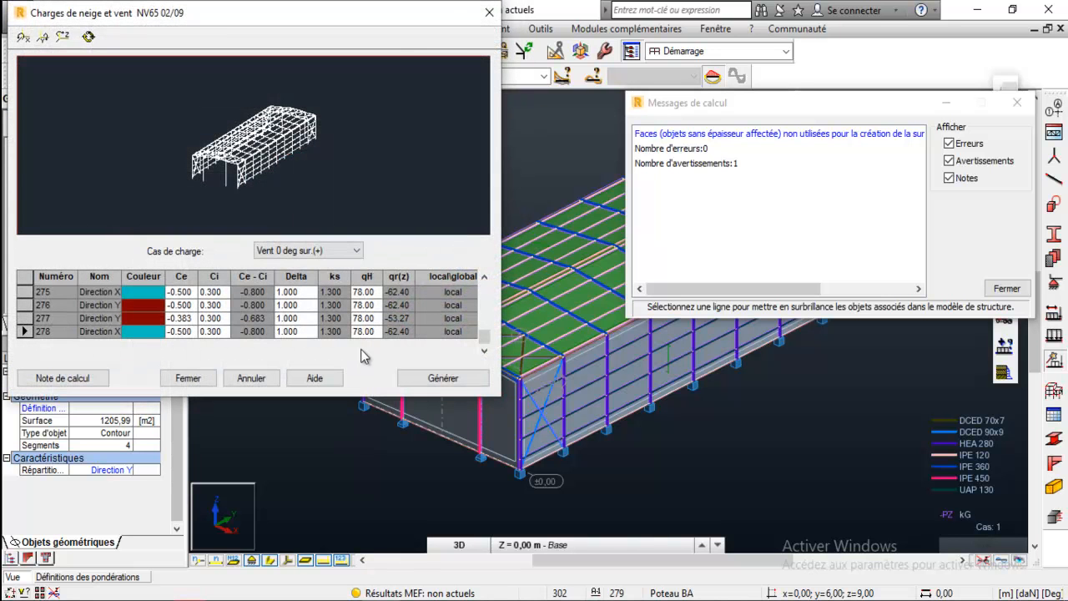
Review the list of computed load cases and show the coefficients for Vent 90 deg sur.(+)
left_click(321, 250)
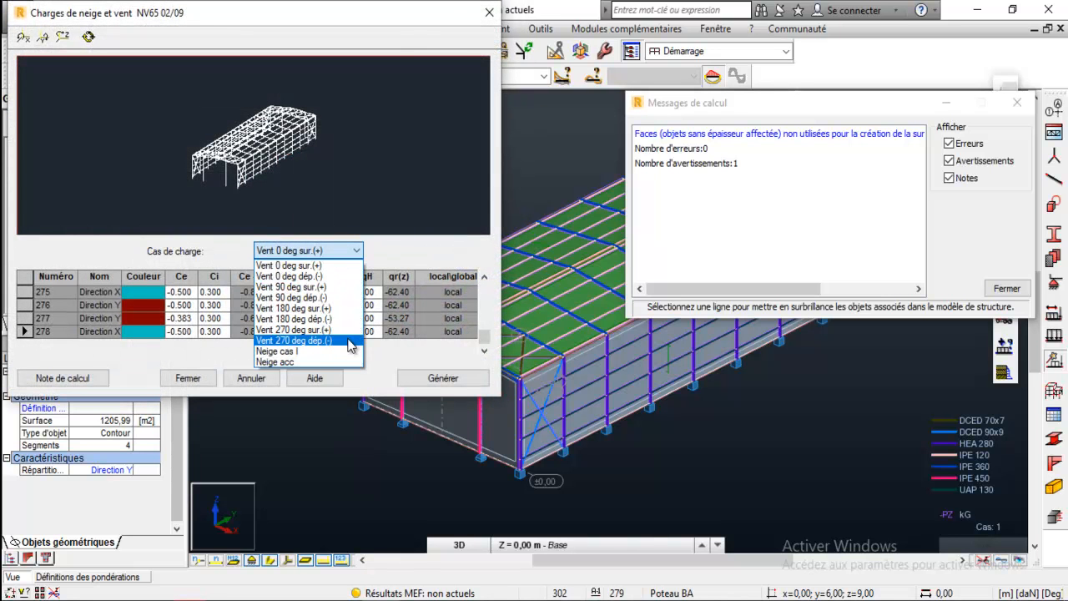
left_click(240, 255)
left_click(350, 250)
left_click(319, 286)
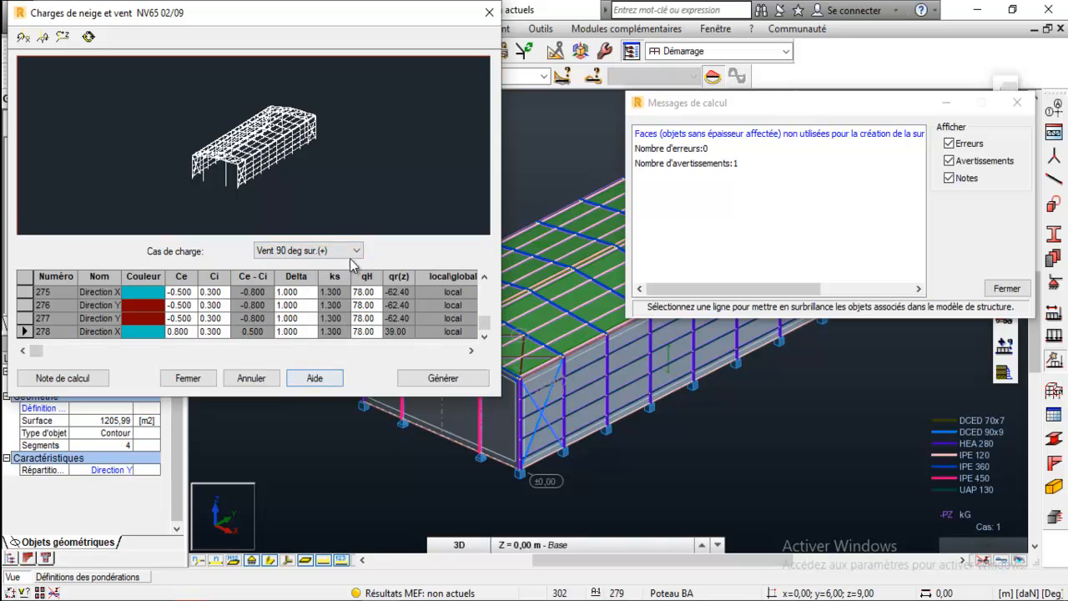
Open the calculation note, read the surface coefficients and pressures for the wind cases, and close it
left_click(72, 379)
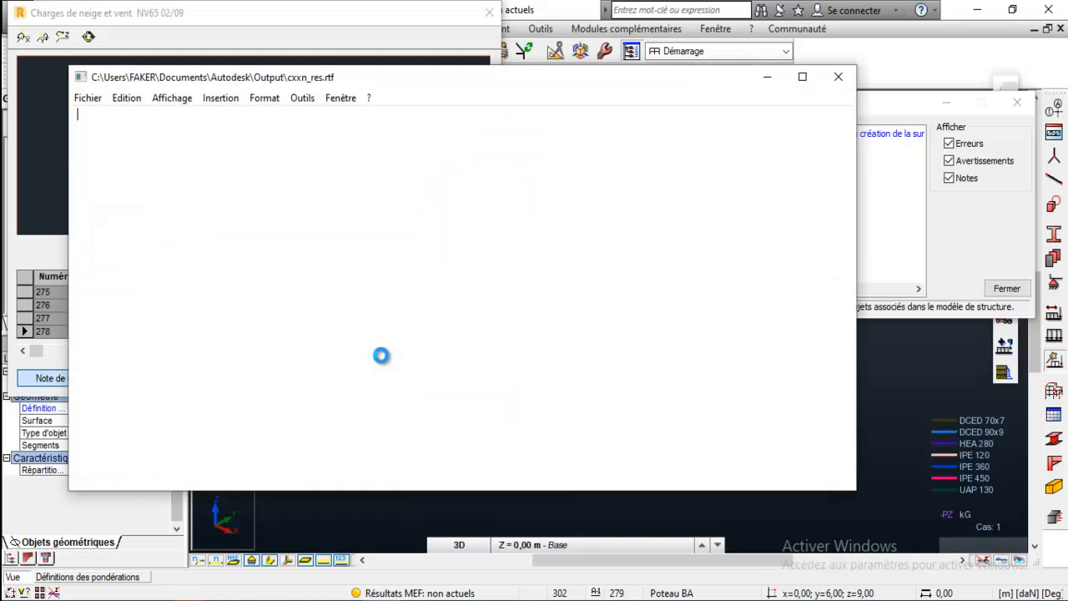
scroll(422, 312, "down", 17)
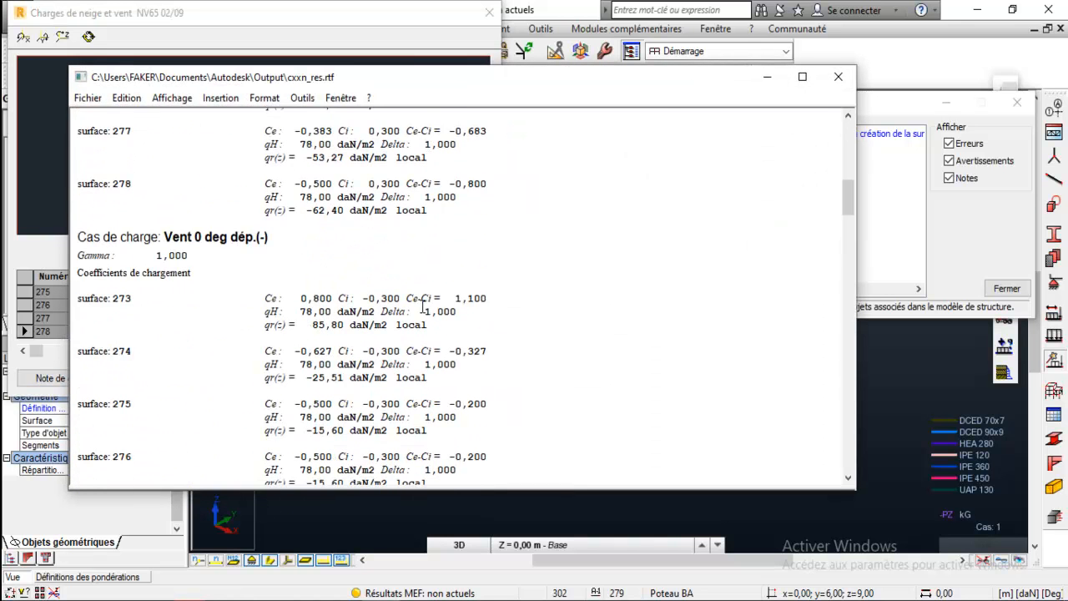
scroll(422, 312, "down", 10)
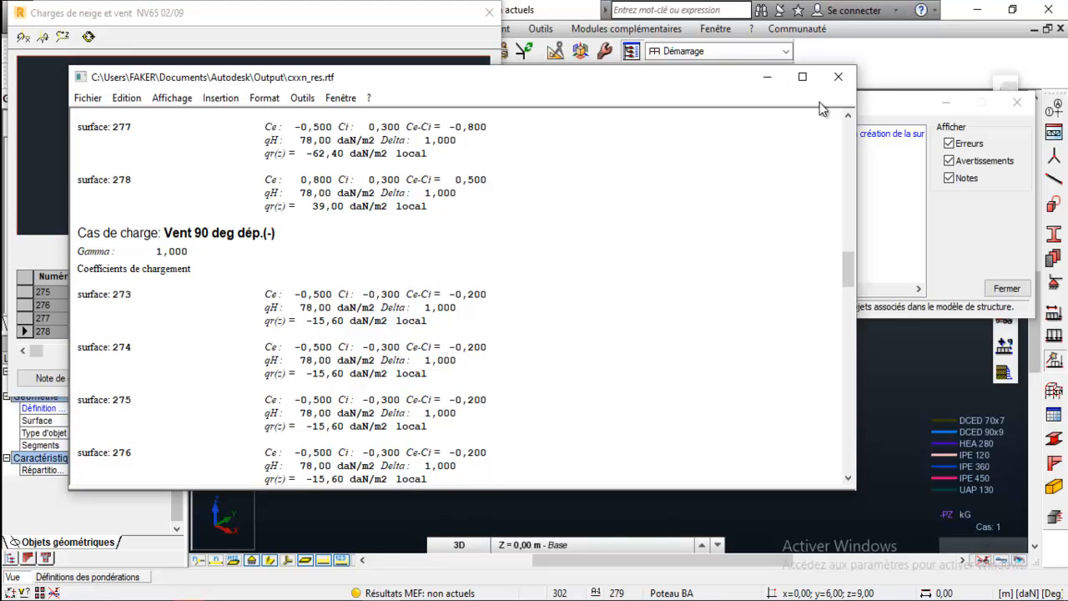
left_click(837, 77)
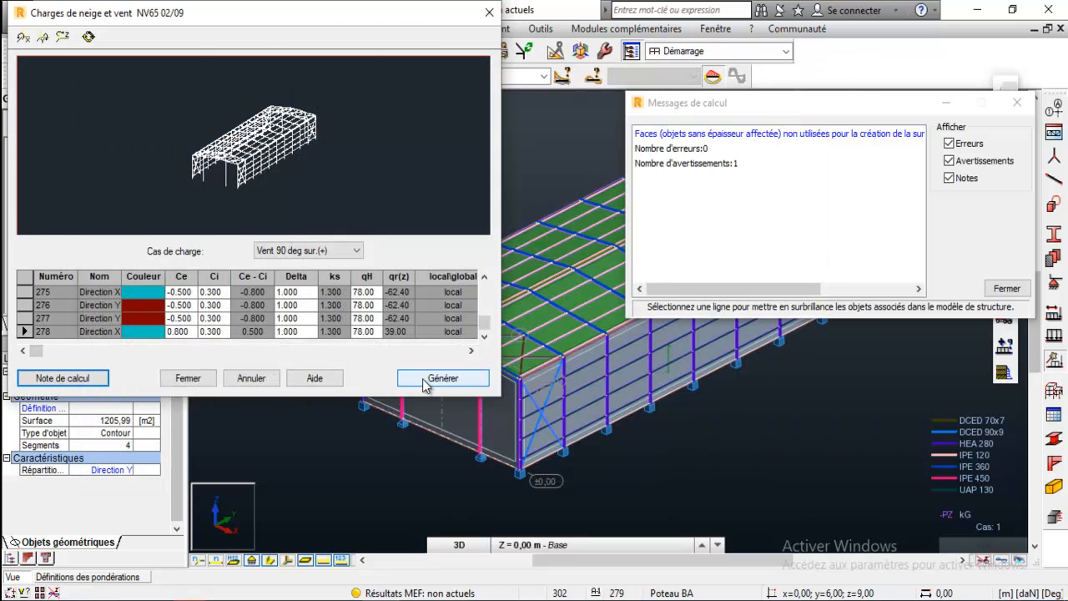
Generate the snow and wind load cases, and close the calculation messages and the snow and wind dialog
left_click(430, 379)
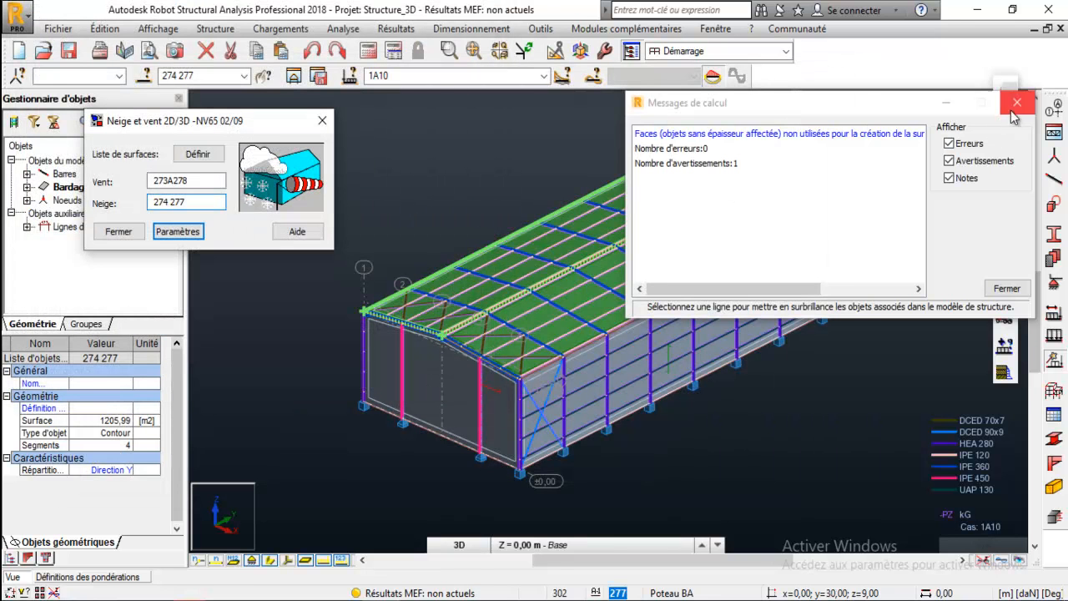
left_click(1016, 102)
left_click(322, 120)
Display load case 2: Vent 0 deg sur.(+) and examine the wind pressures on the hall's gable, long wall and roof
left_click(544, 75)
left_click(434, 104)
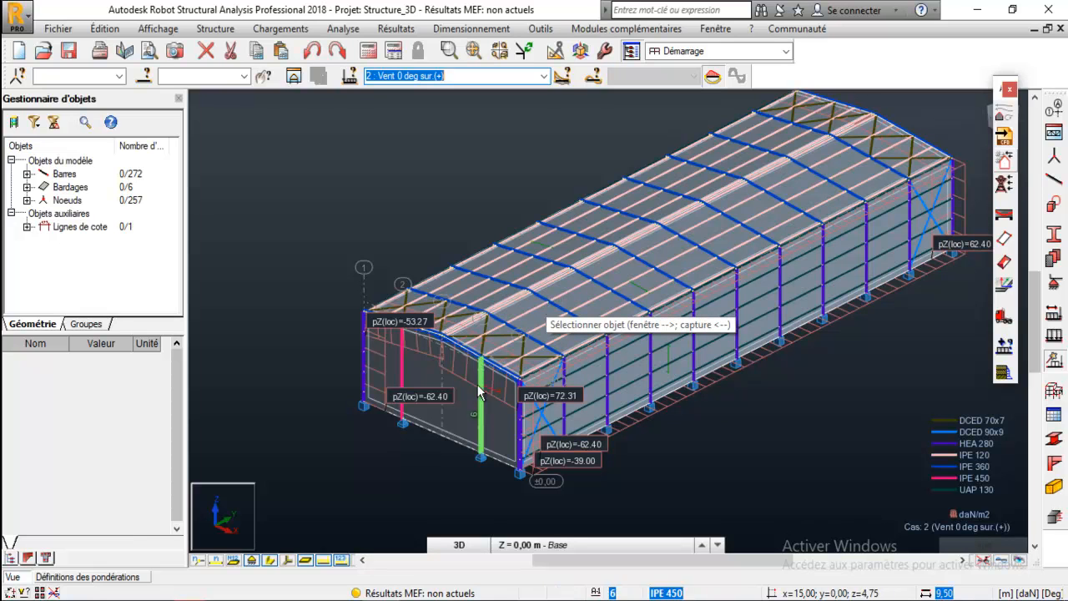
scroll(471, 392, "up", 3)
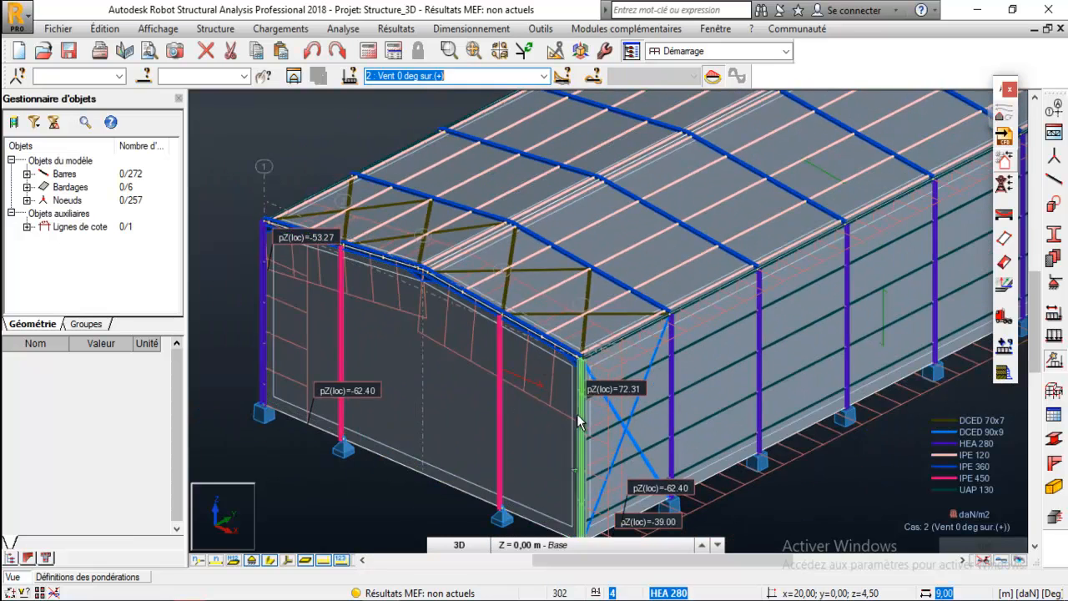
scroll(576, 449, "down", 1)
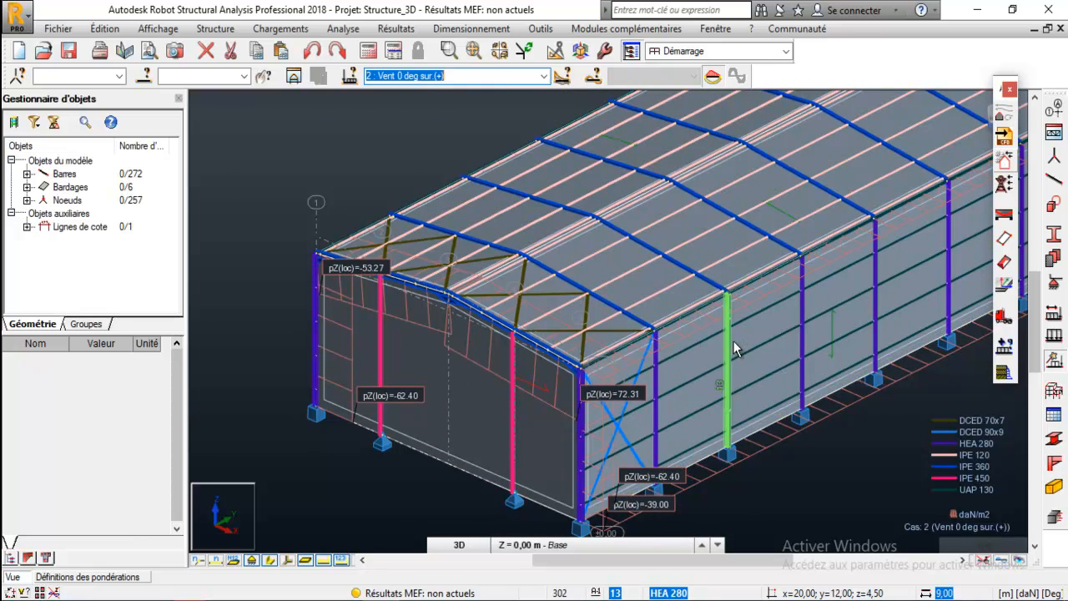
scroll(840, 332, "up", 3)
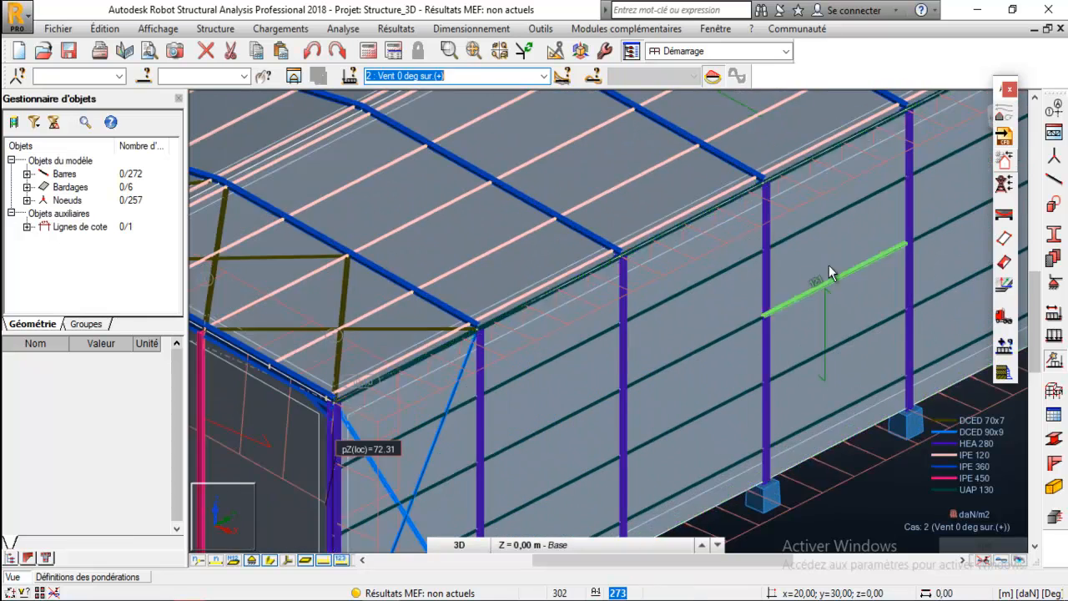
scroll(840, 266, "down", 2)
scroll(747, 370, "down", 2)
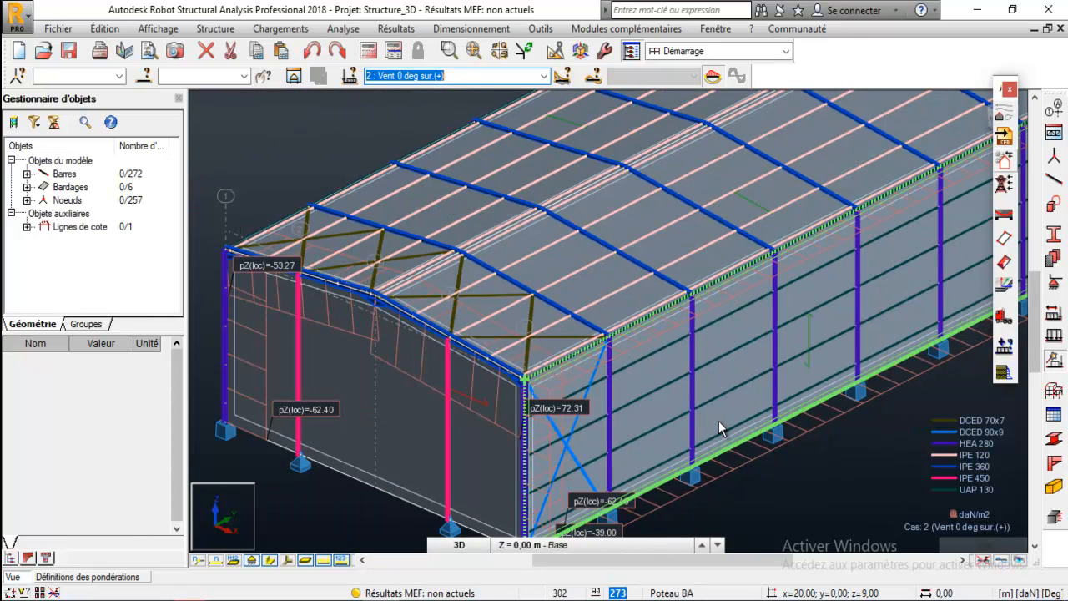
scroll(718, 420, "down", 2)
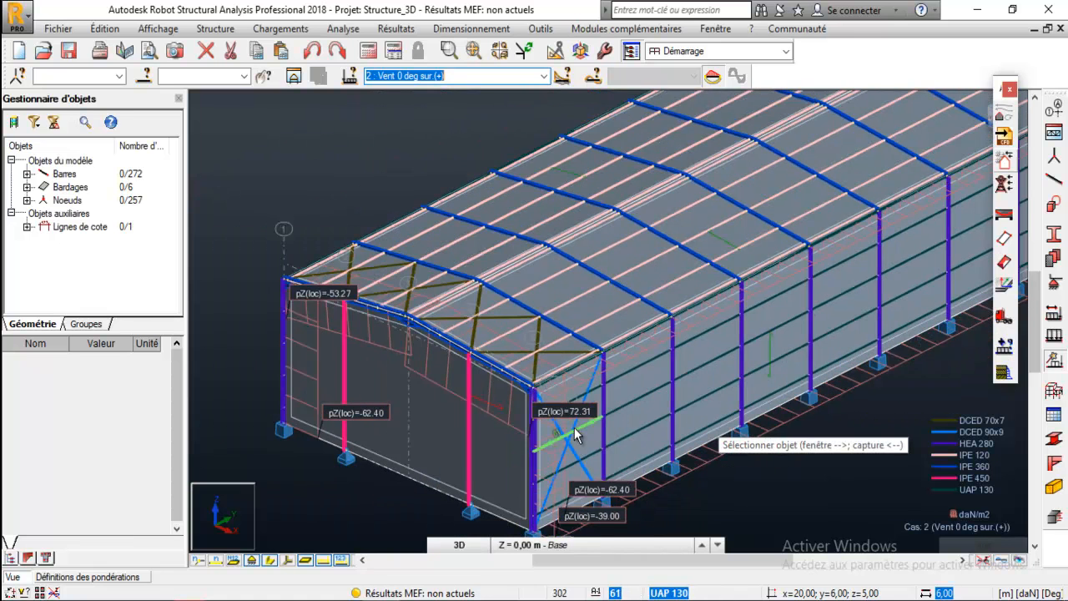
Display load case 10: Neige cas I and examine the snow load on the roof slopes
left_click(544, 76)
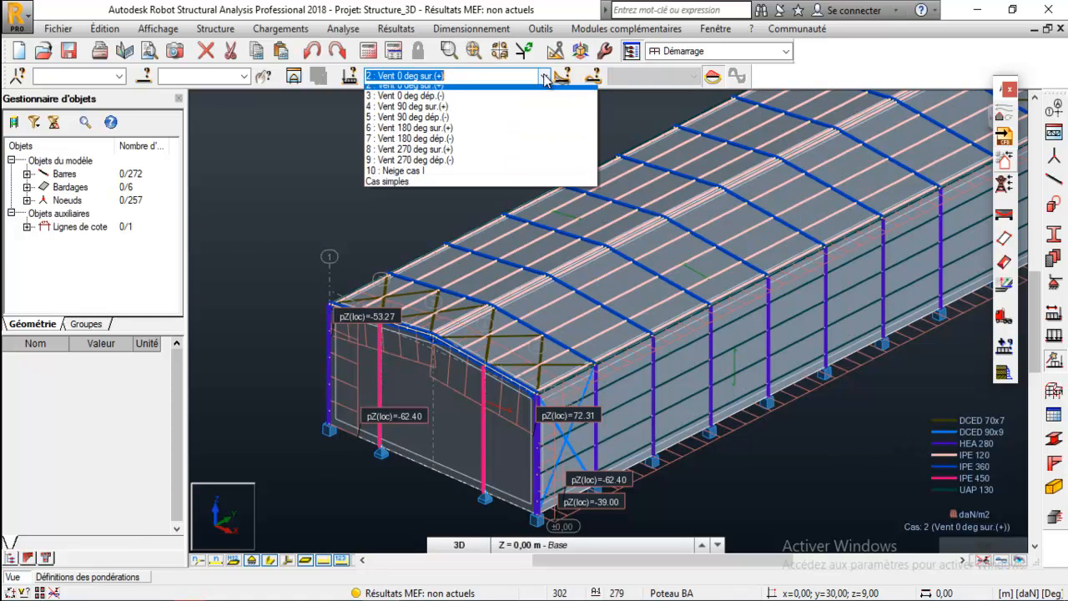
left_click(399, 170)
scroll(317, 413, "down", 2)
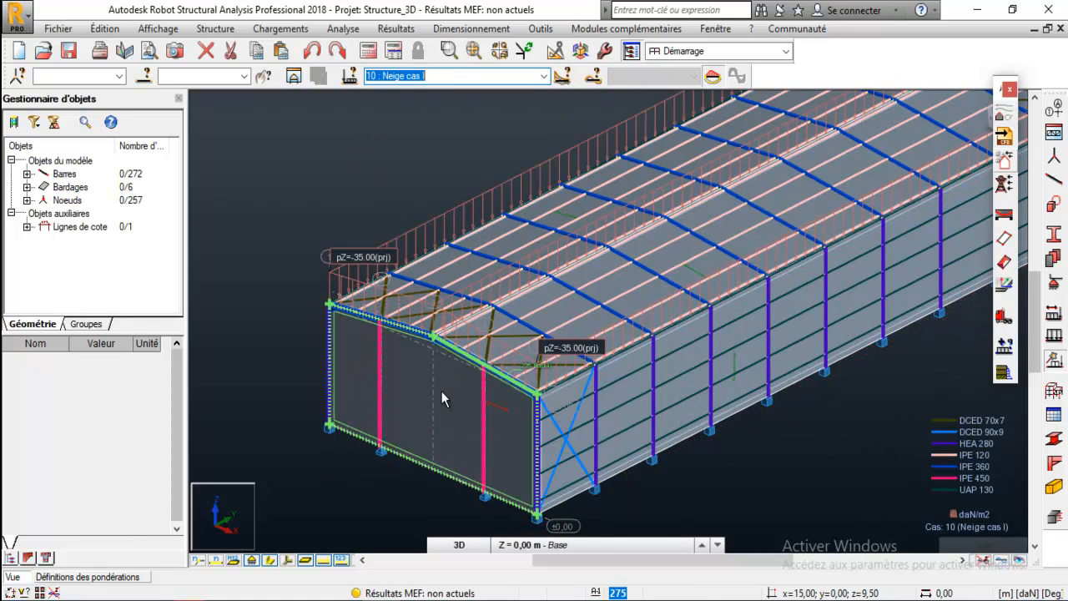